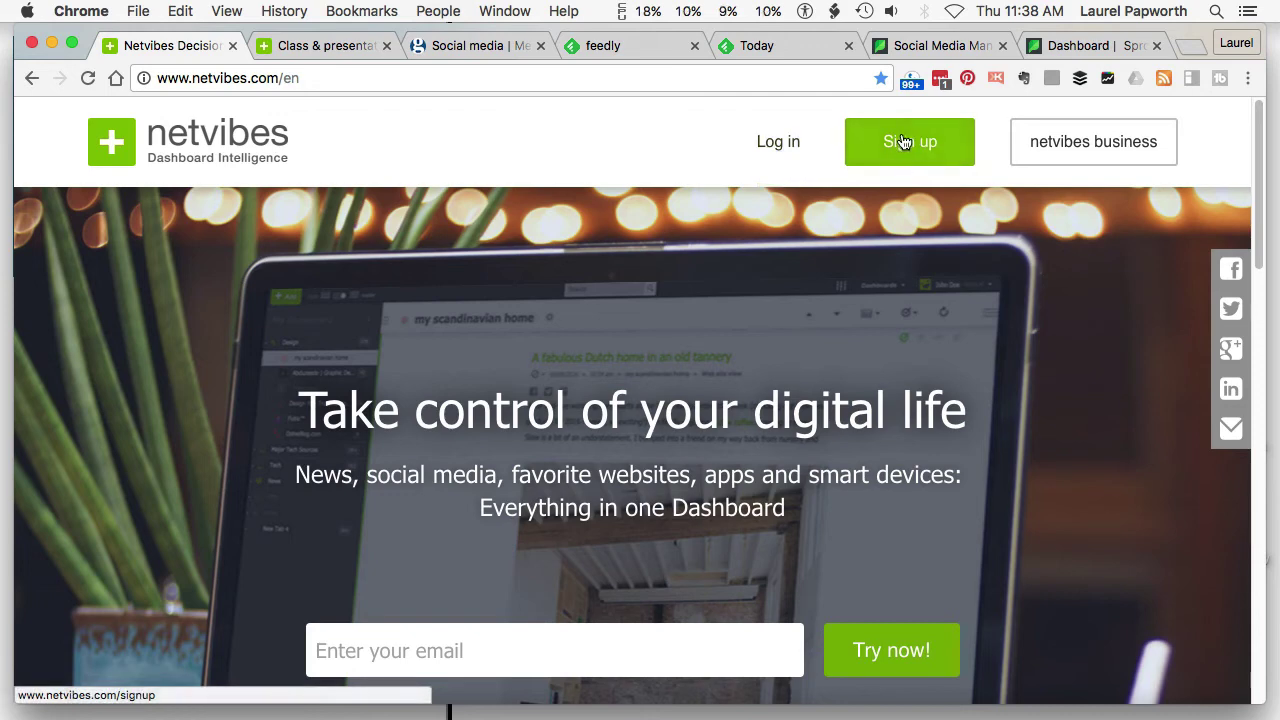
# Switch to the Class & presentations tab to show Netvibes' Traditional Media dashboard
pyautogui.click(334, 48)
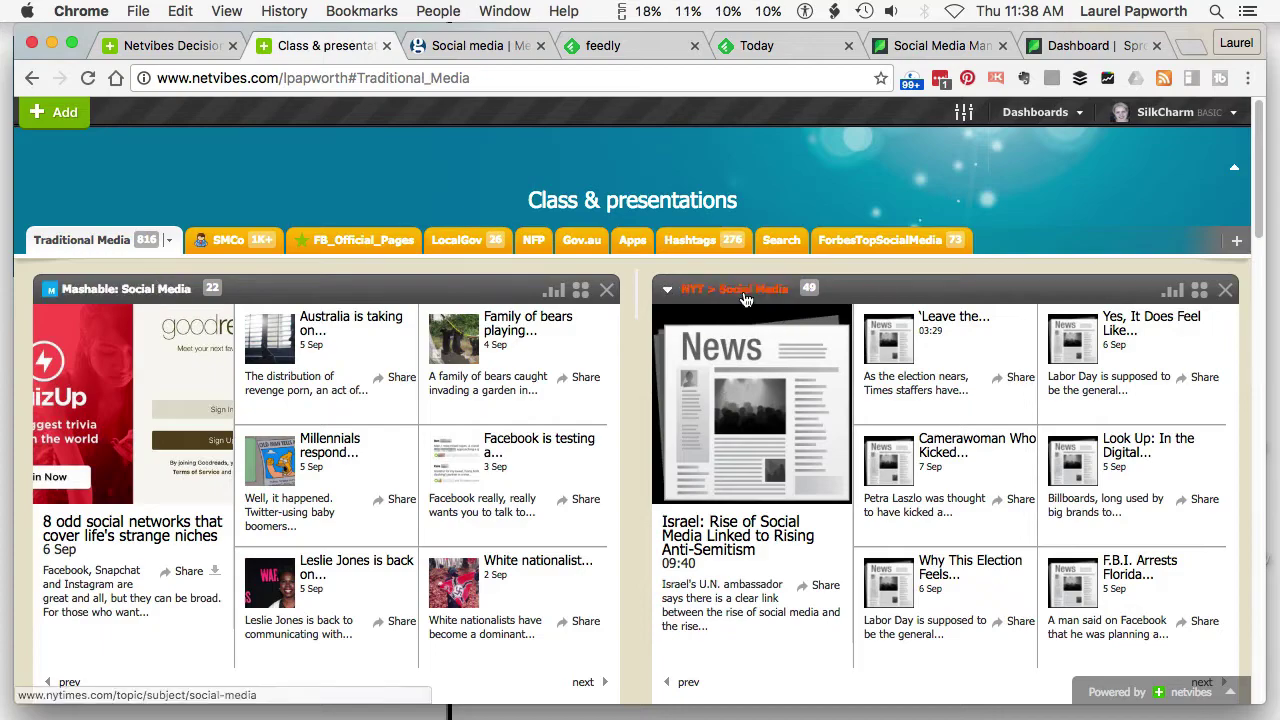
# Scroll through the Mashable and NYT feed widgets, then switch to the Guardian's Social media page
pyautogui.scroll(-5, 523, 415)
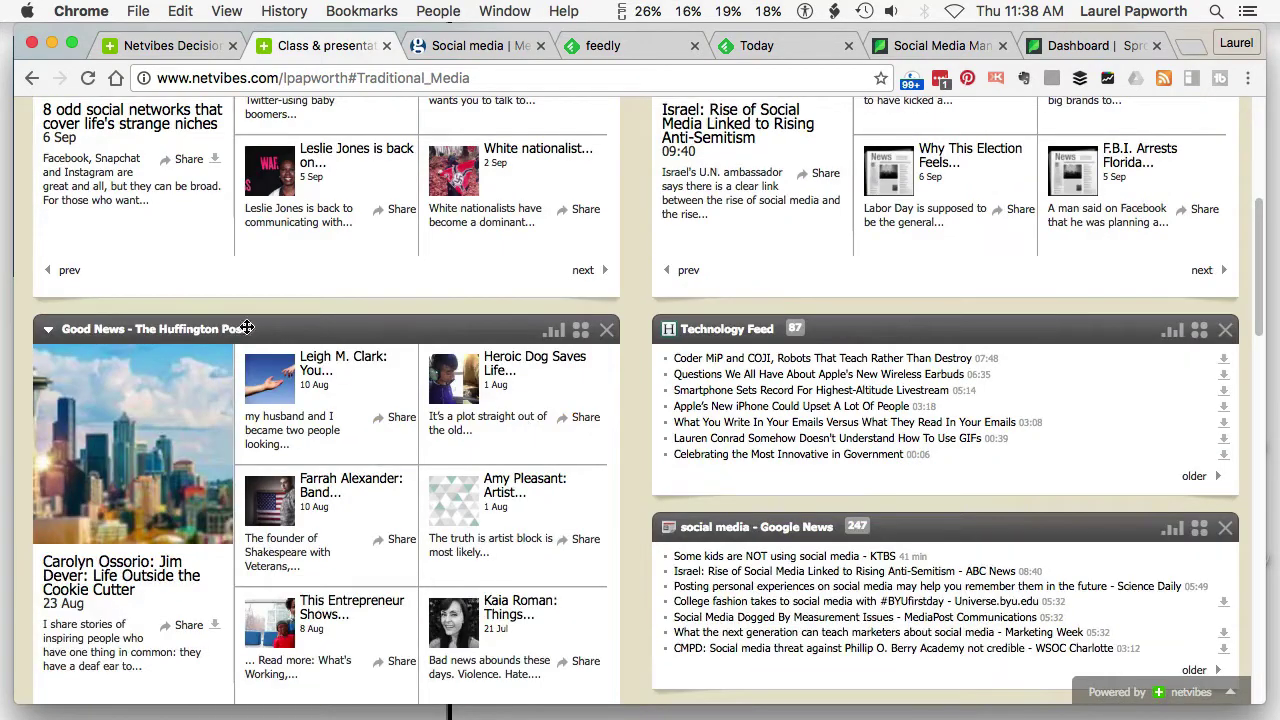
pyautogui.scroll(-4, 545, 432)
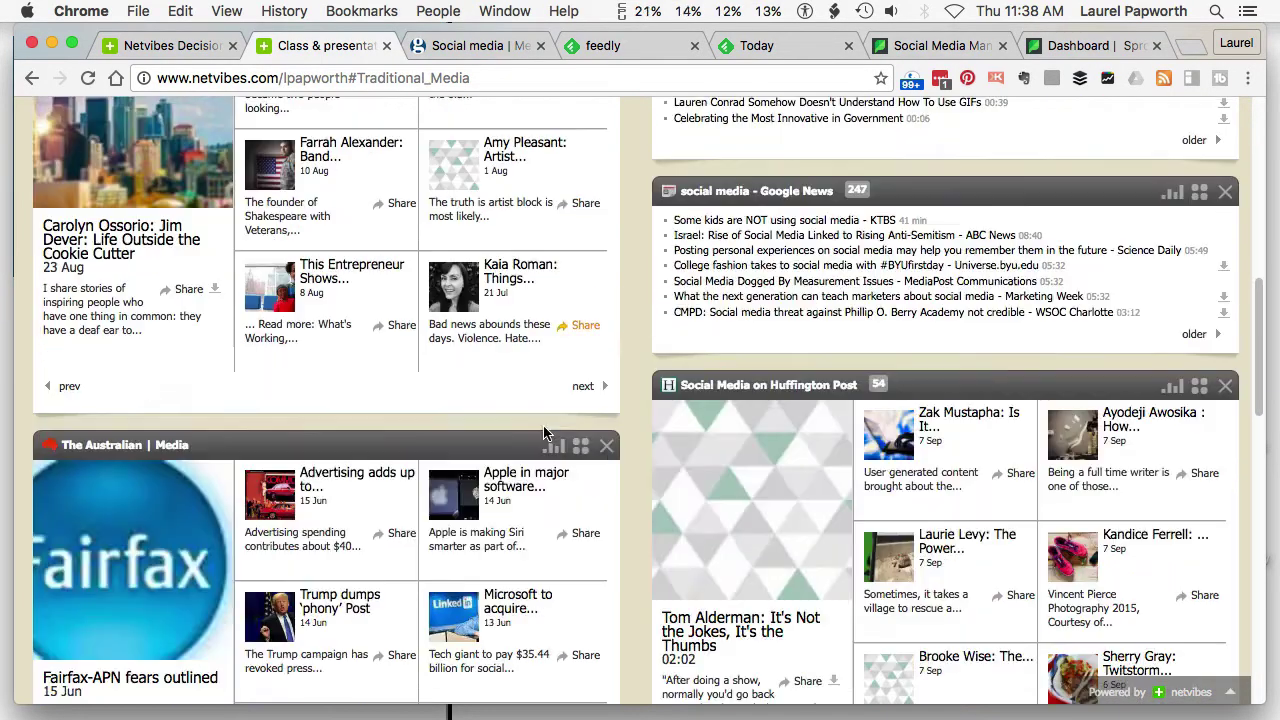
pyautogui.scroll(-9, 545, 432)
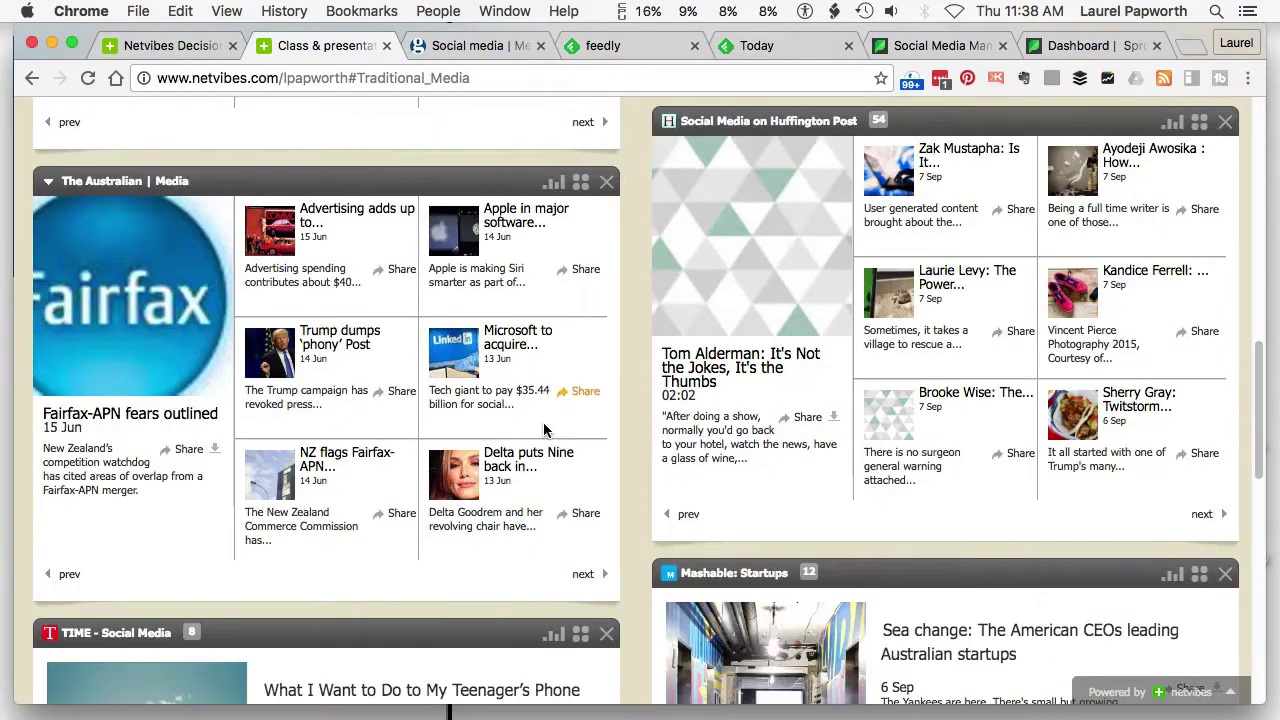
pyautogui.scroll(20, 547, 427)
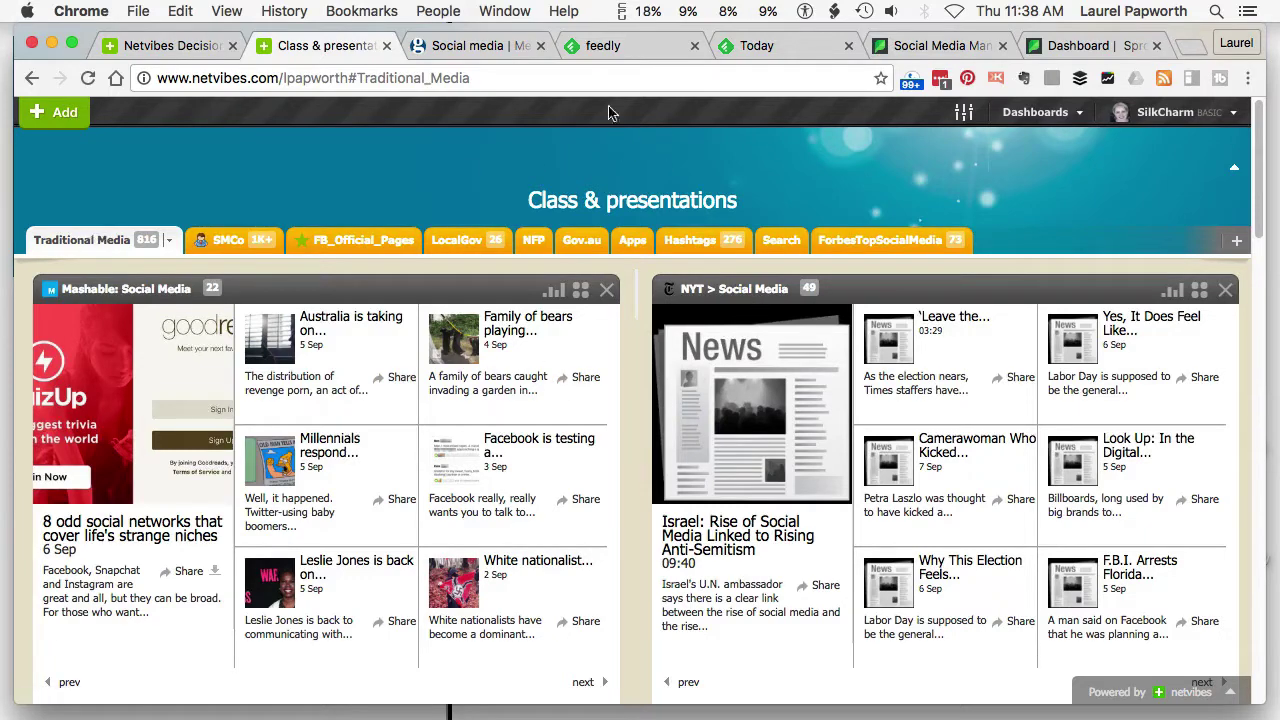
pyautogui.click(477, 45)
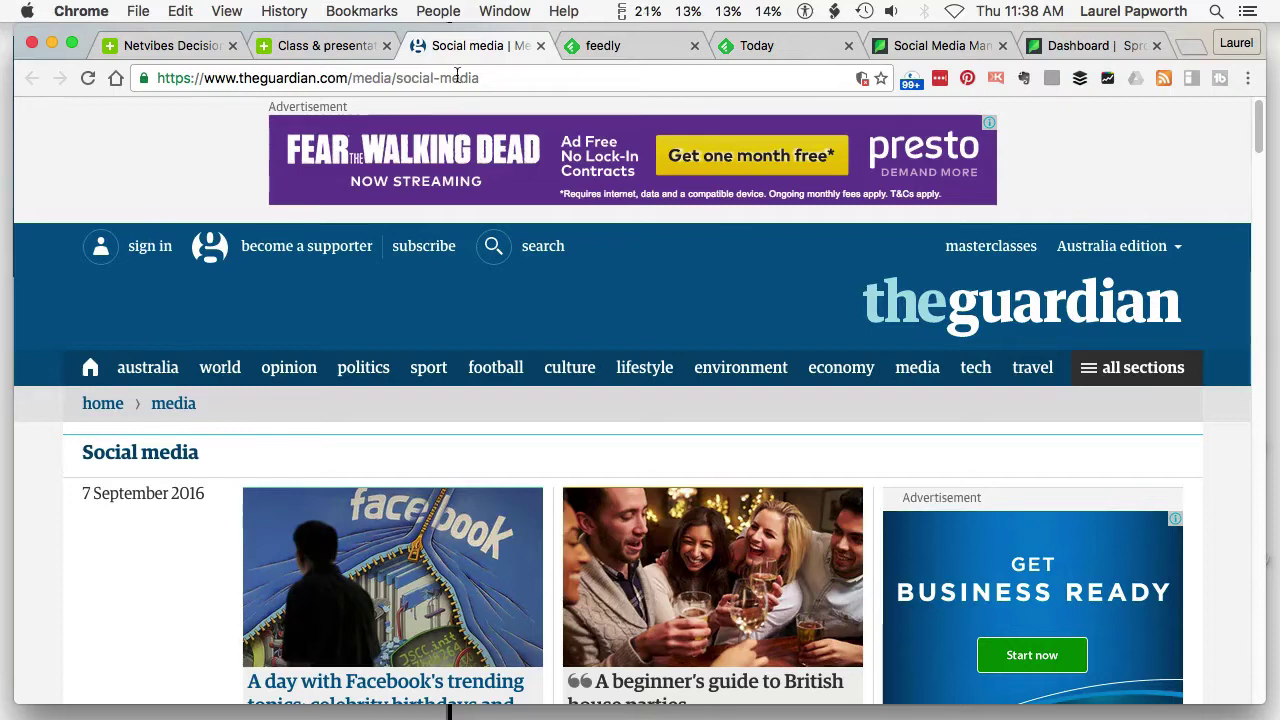
# Copy the theguardian.com/media/social-media address and return to the Netvibes dashboard
pyautogui.click(540, 85)
pyautogui.rightClick(432, 78)
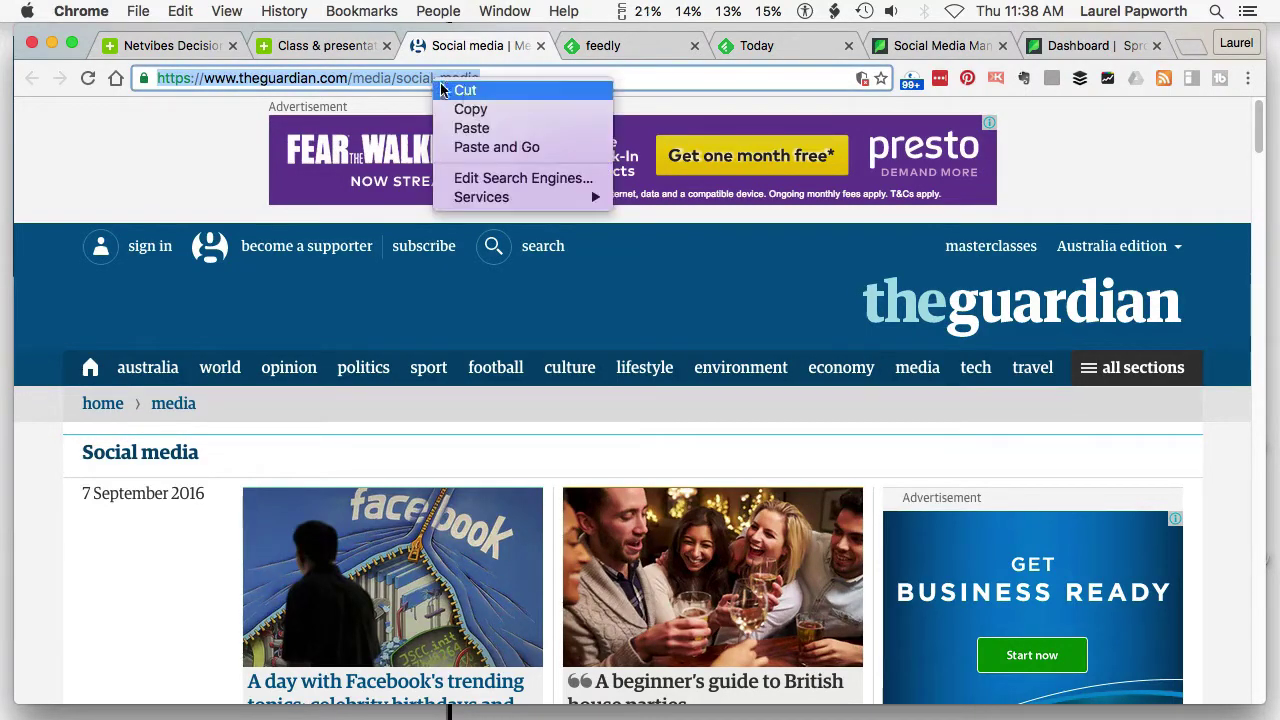
pyautogui.click(466, 106)
pyautogui.click(325, 45)
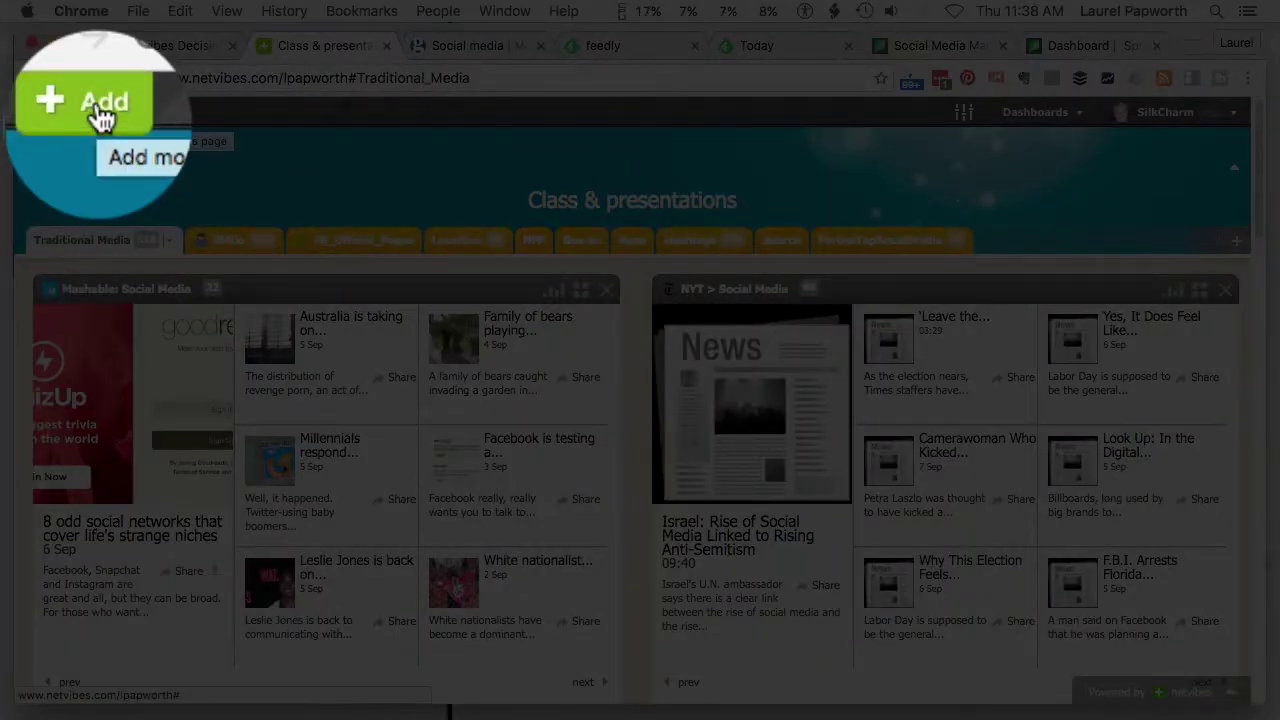
# Paste the Guardian social-media URL into the Reading app's Add new feeds and preview the detected RSS widget
pyautogui.click(60, 113)
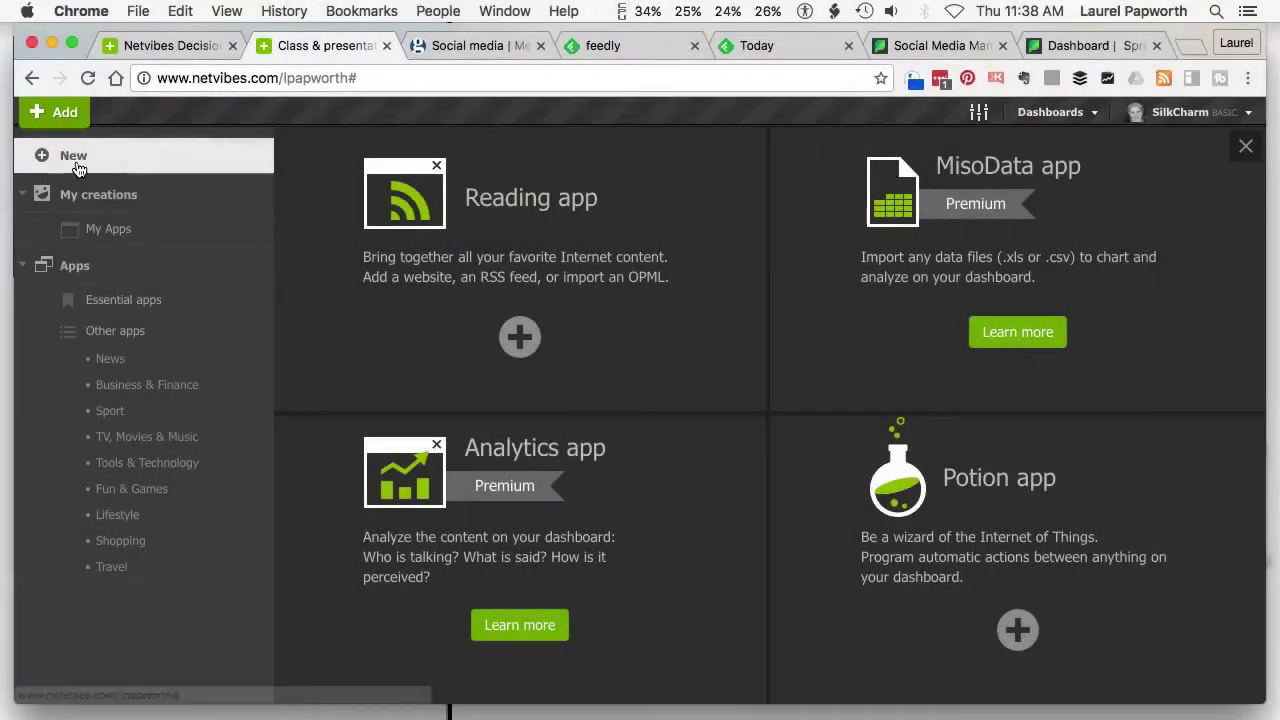
pyautogui.moveTo(505, 280)
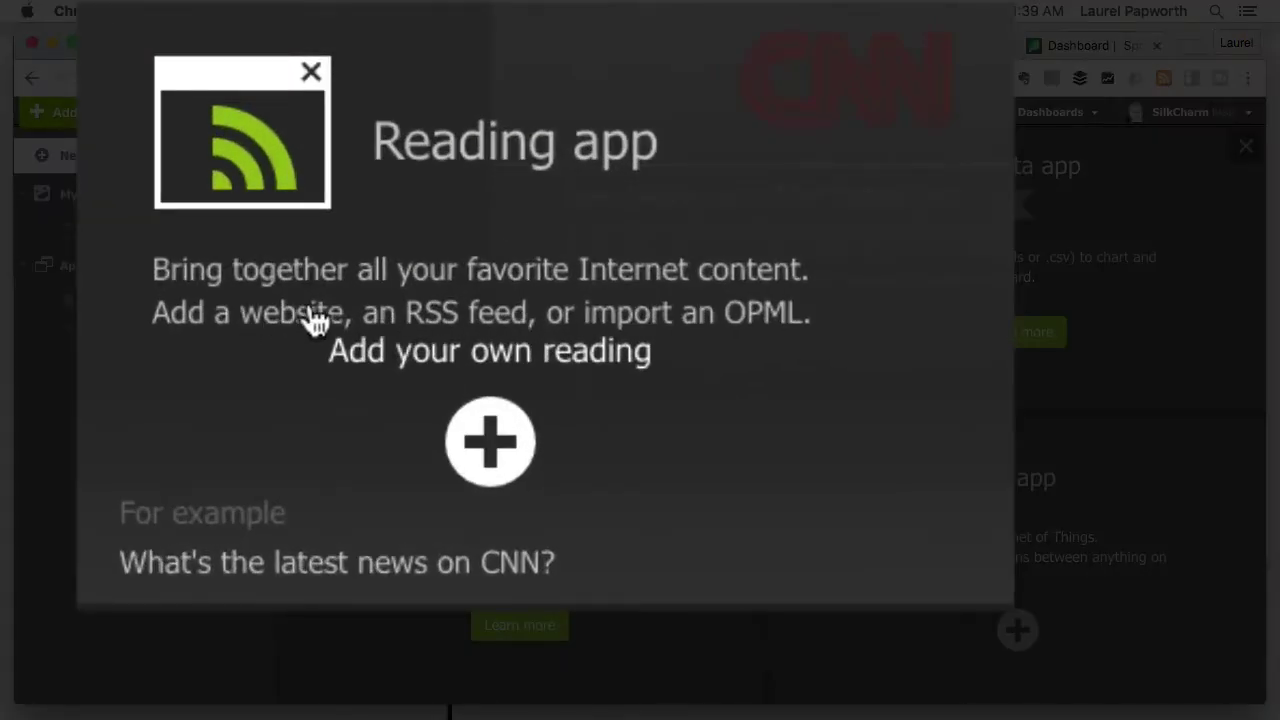
pyautogui.click(490, 441)
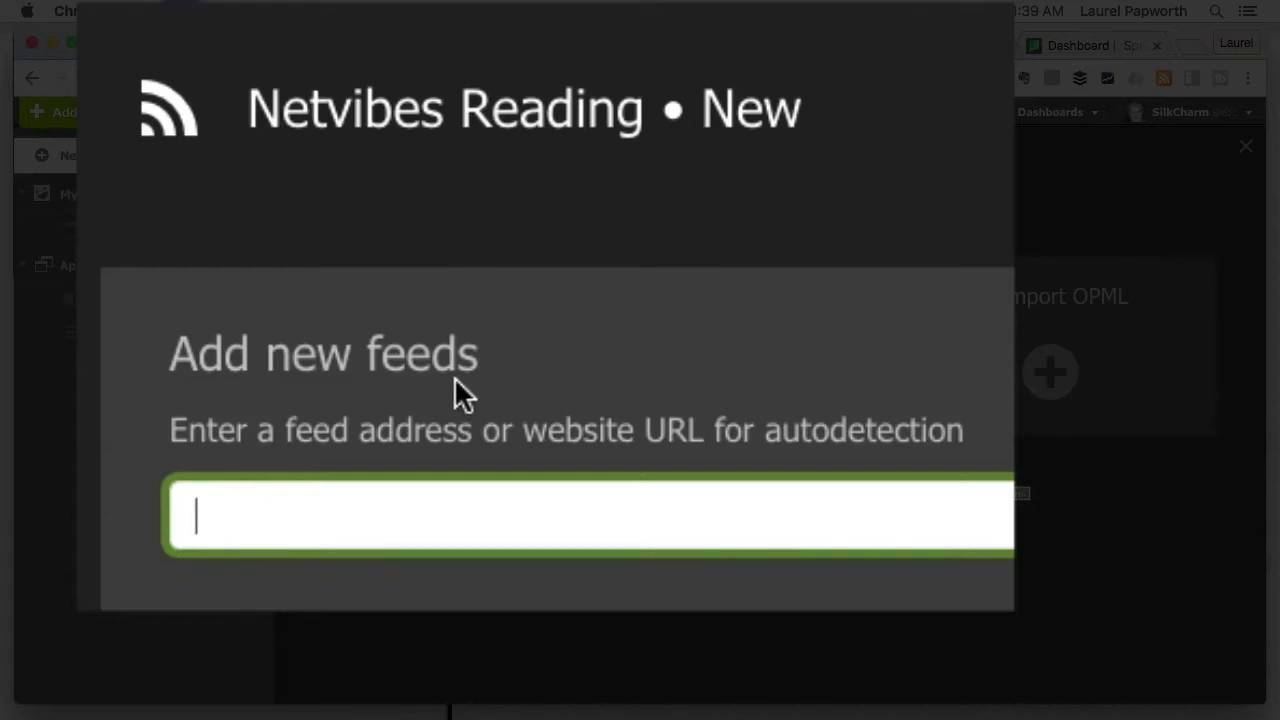
pyautogui.press('super+v')
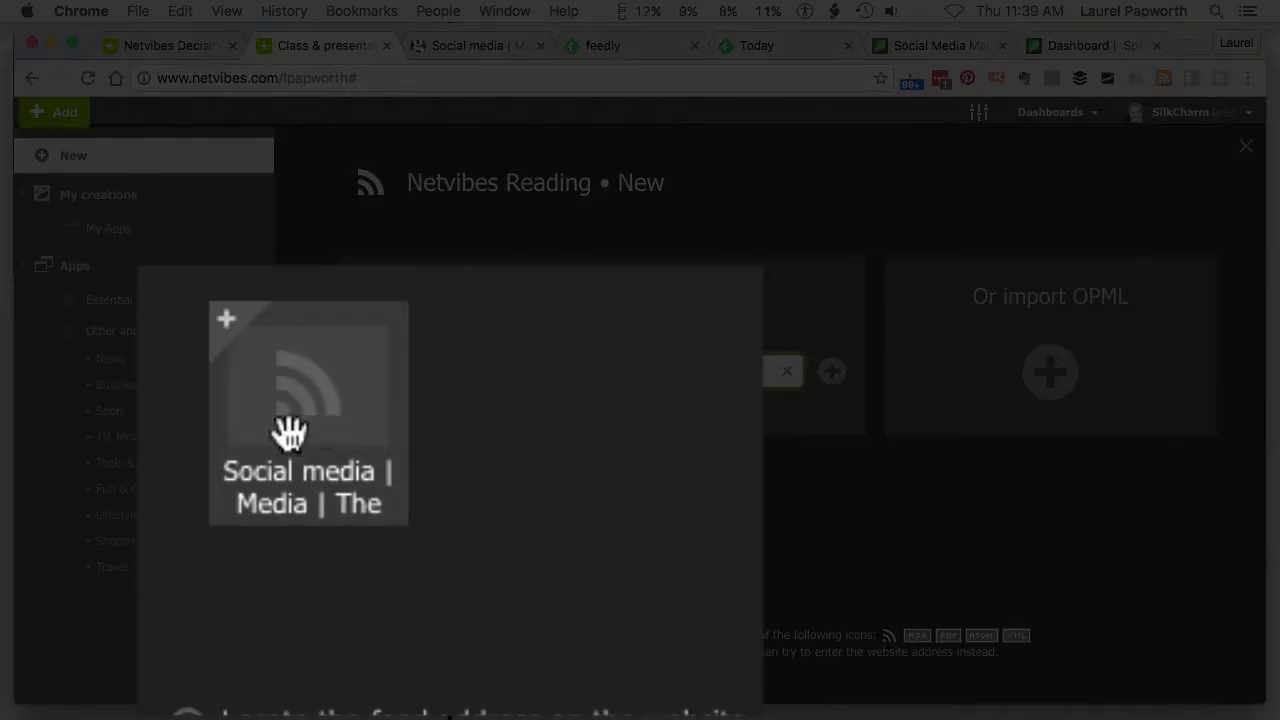
pyautogui.click(398, 522)
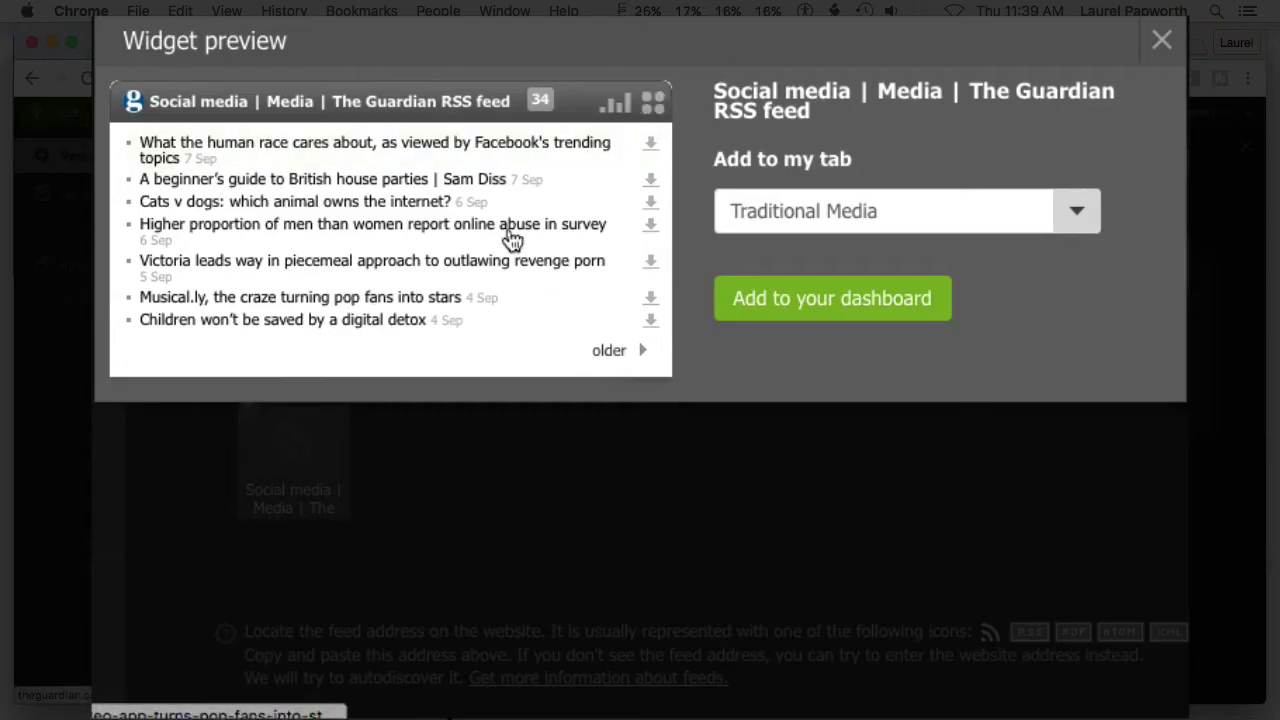
# Set the Guardian Social media widget's View to Magazine and add it to the dashboard
pyautogui.click(652, 106)
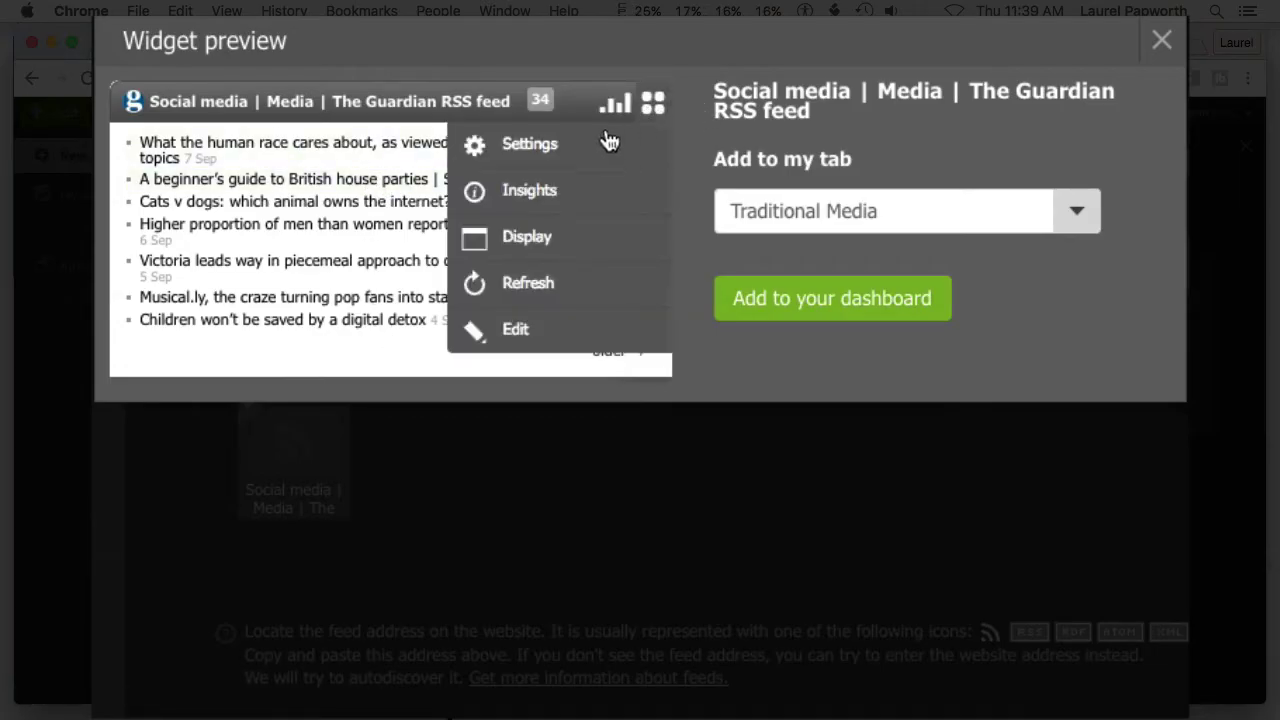
pyautogui.click(549, 148)
pyautogui.click(357, 374)
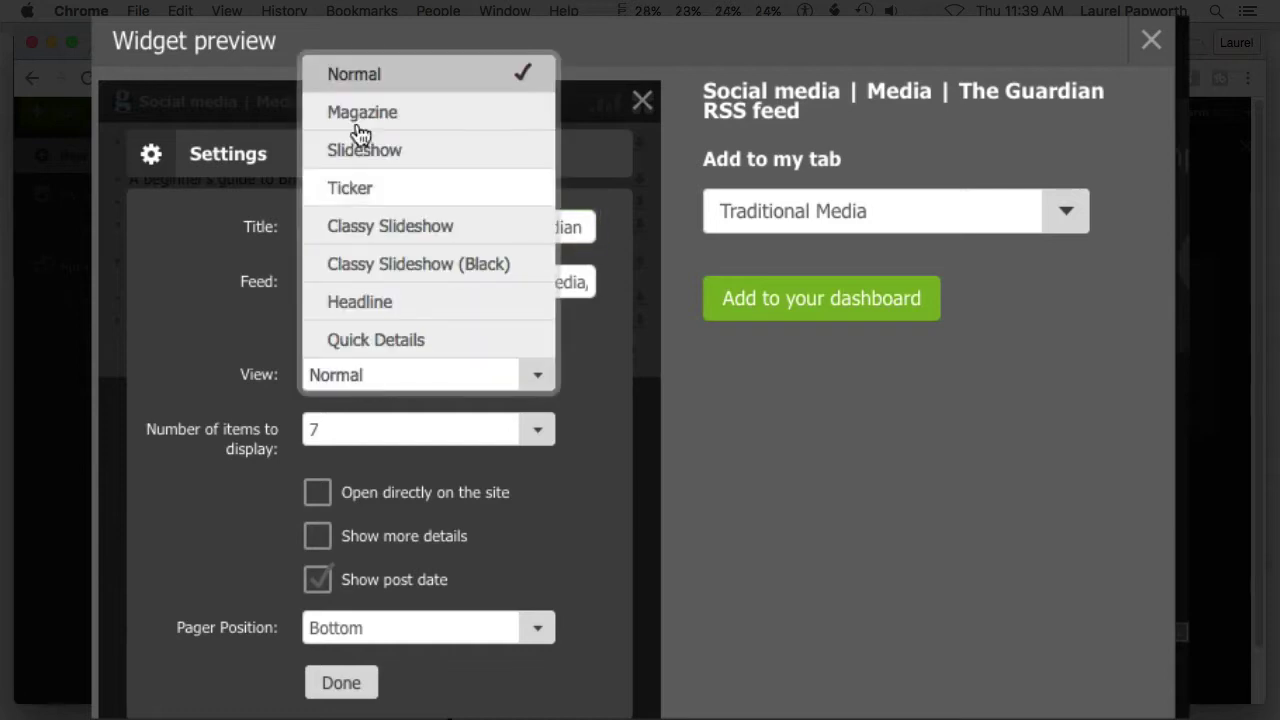
pyautogui.click(375, 115)
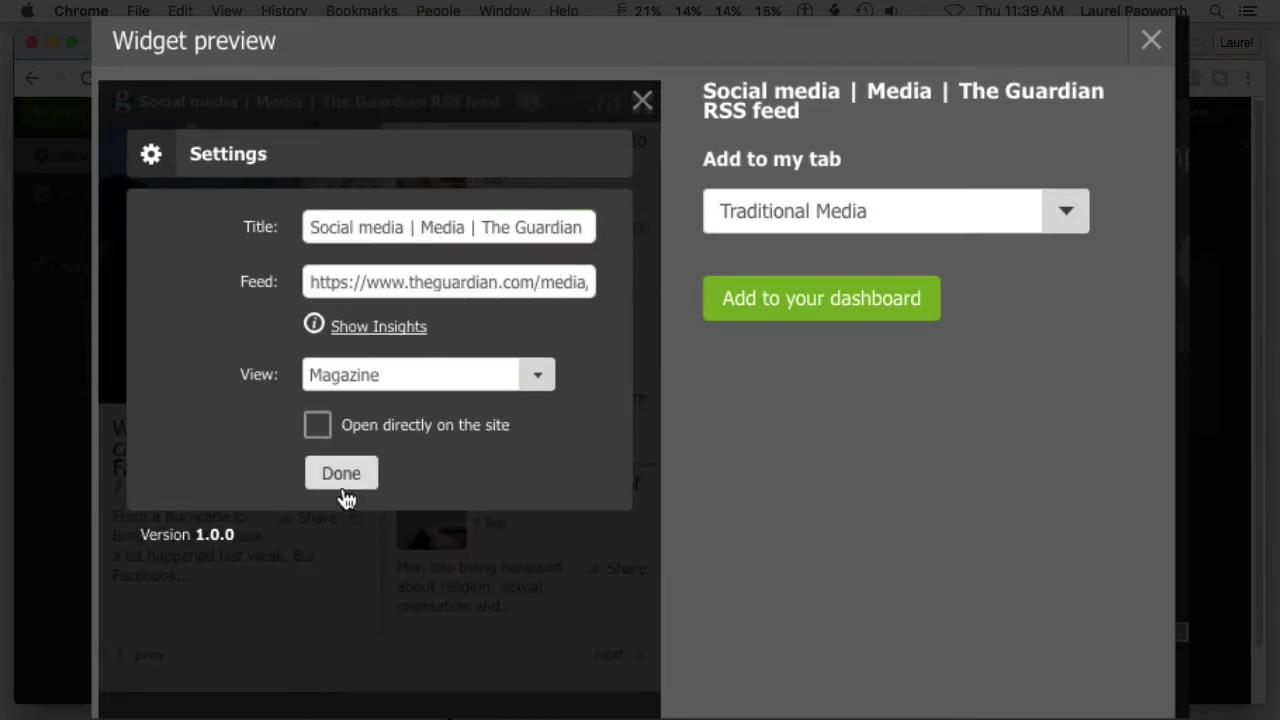
pyautogui.click(341, 480)
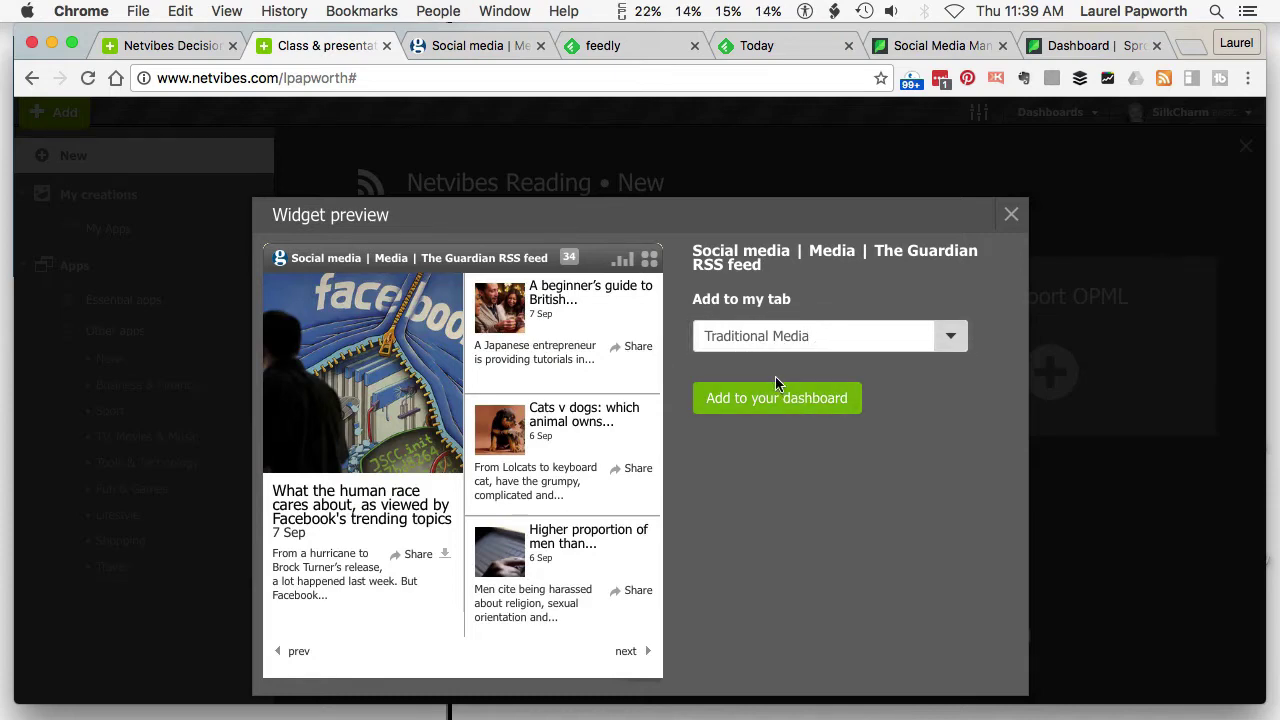
pyautogui.click(796, 400)
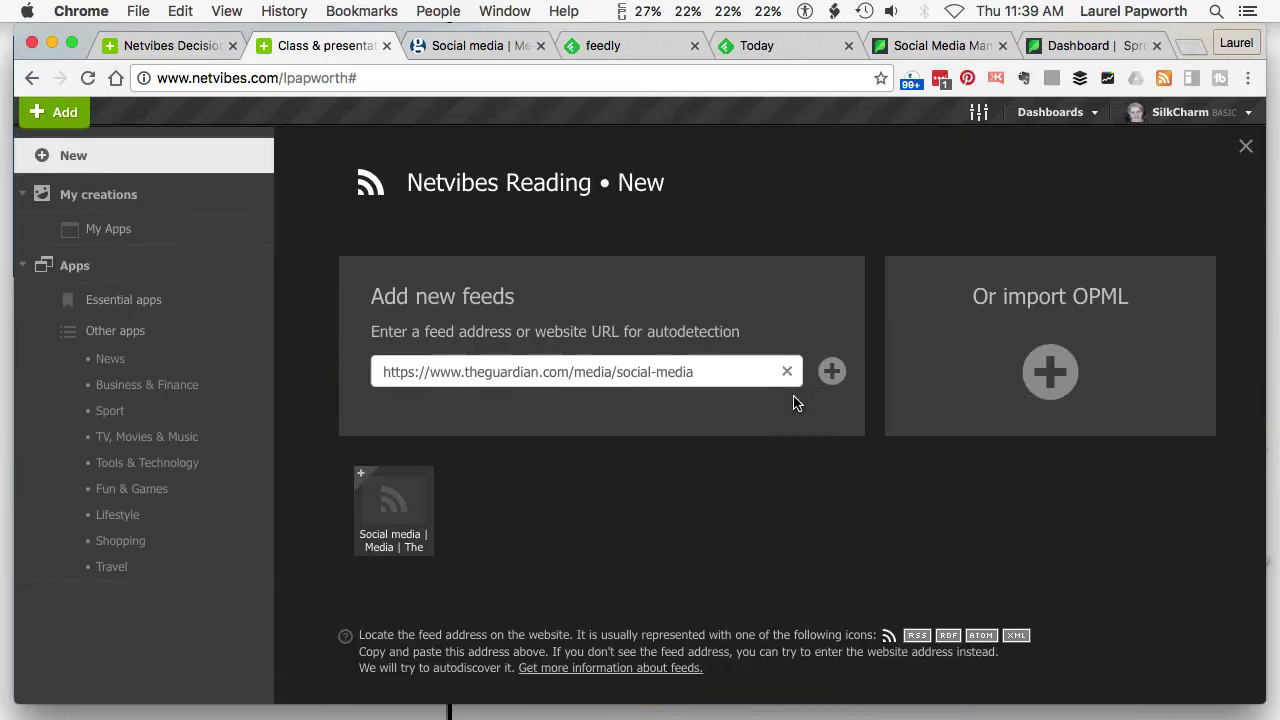
# Close the Reading panel, then scroll through the SMCo tab's Twitter, WordPress and MeetEdgar widgets
pyautogui.click(1245, 148)
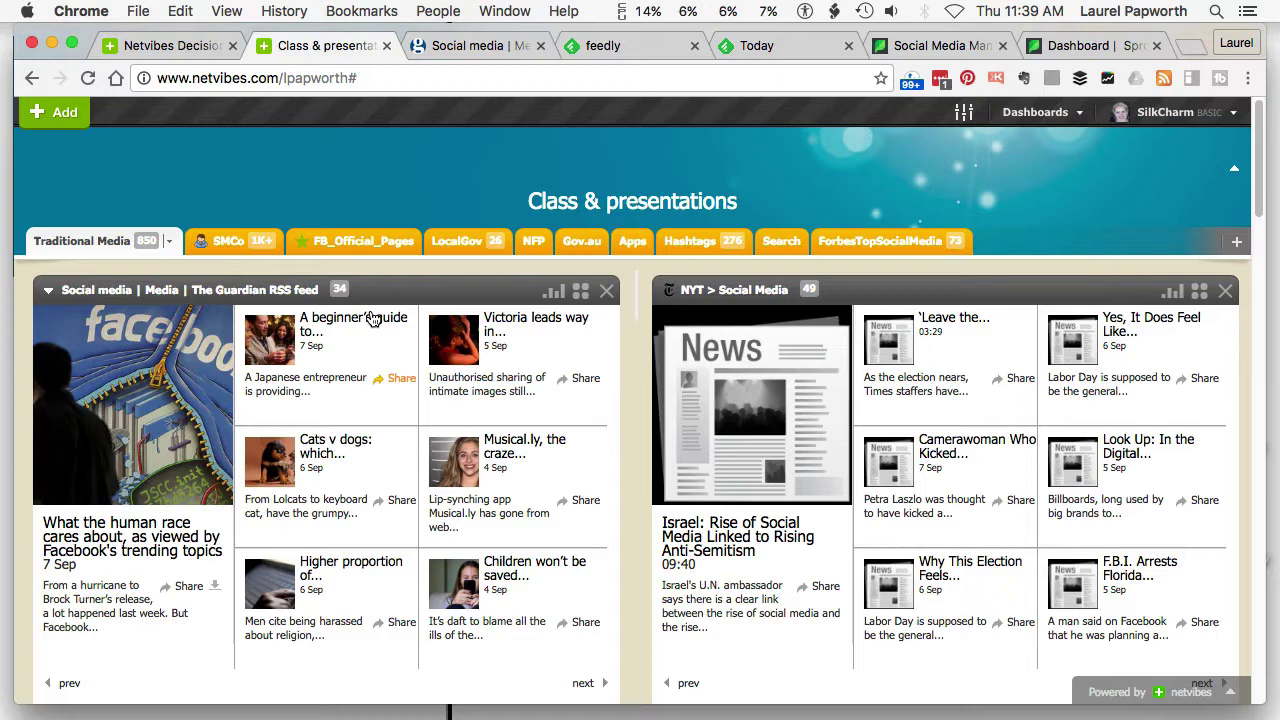
pyautogui.click(227, 248)
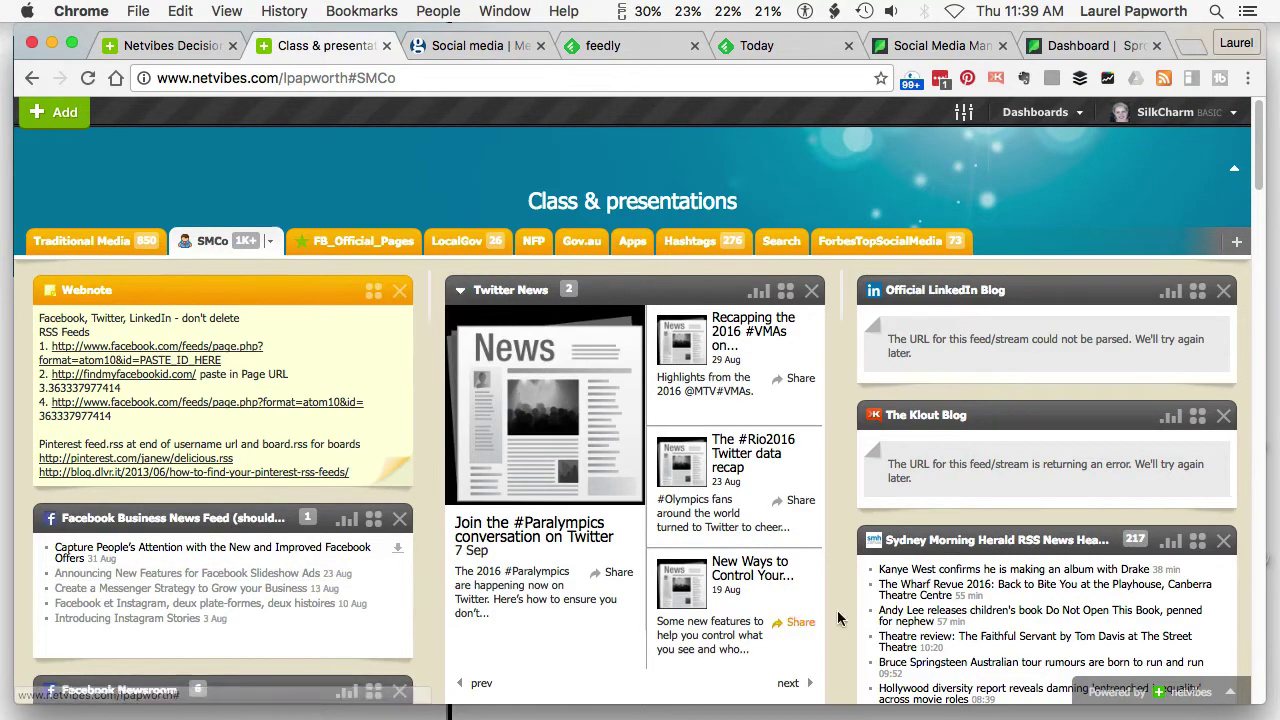
pyautogui.scroll(-2, 478, 549)
pyautogui.scroll(-5, 478, 549)
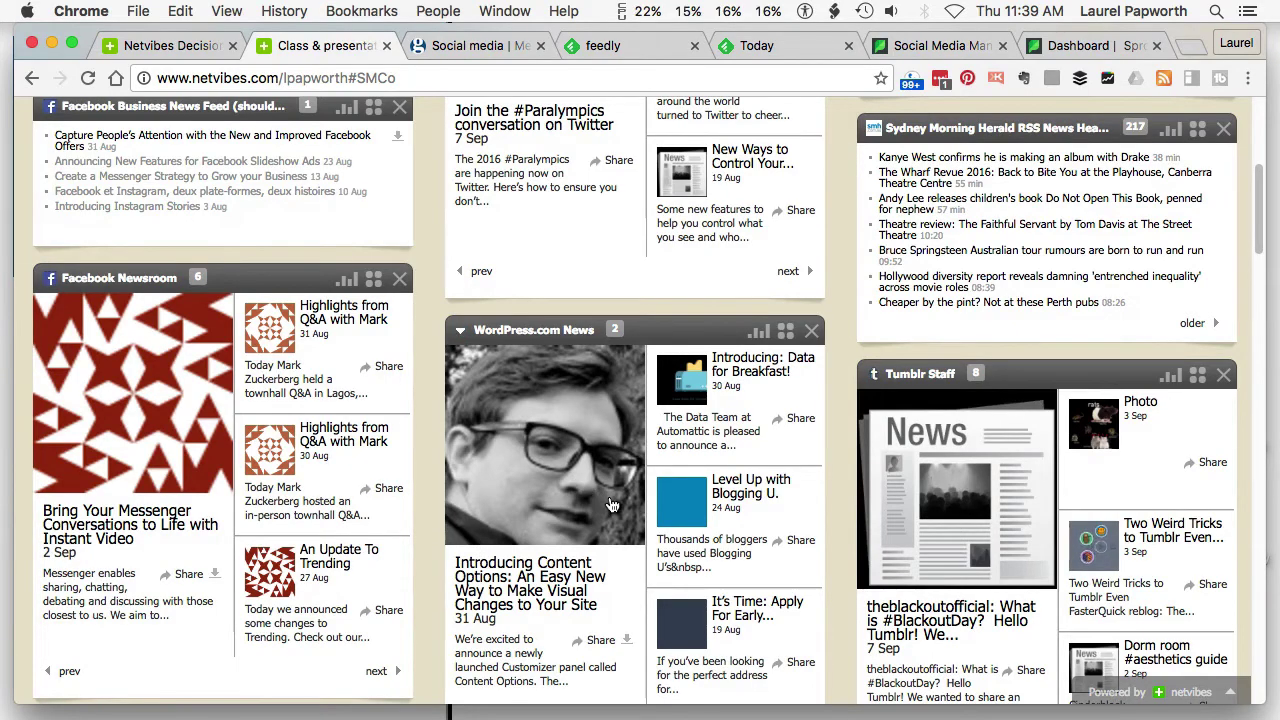
pyautogui.scroll(-5, 600, 495)
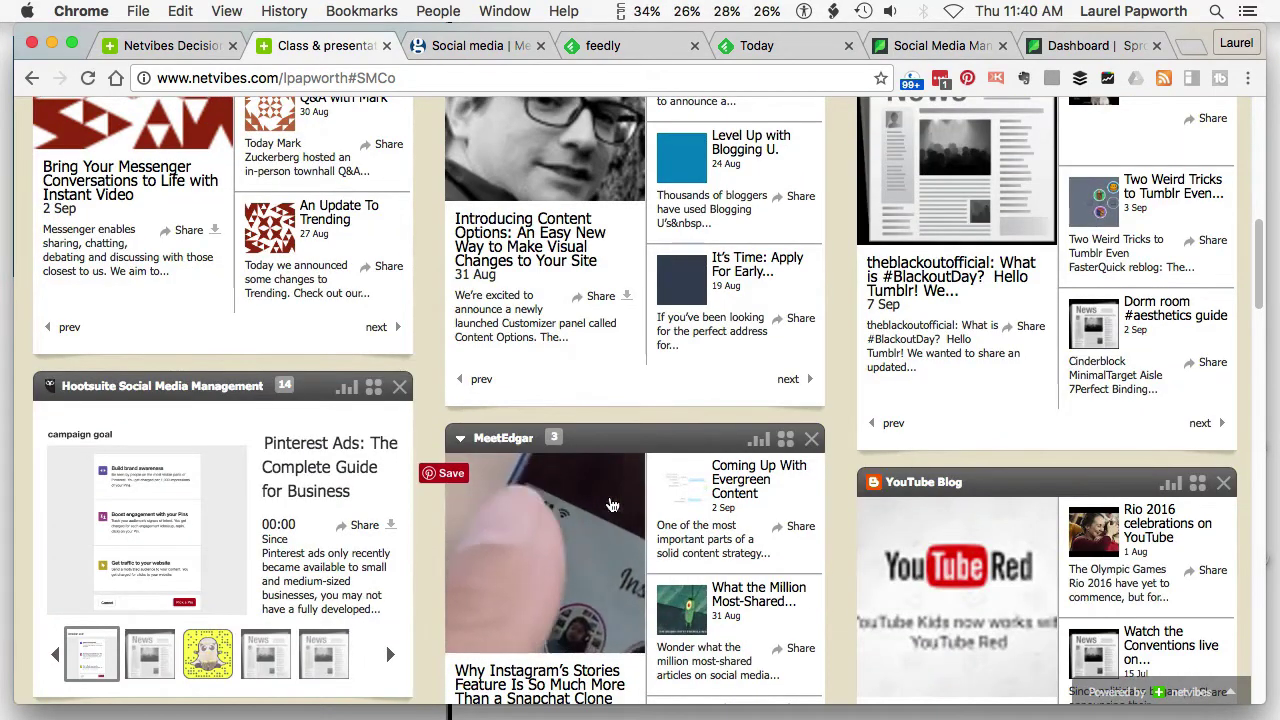
pyautogui.scroll(12, 743, 452)
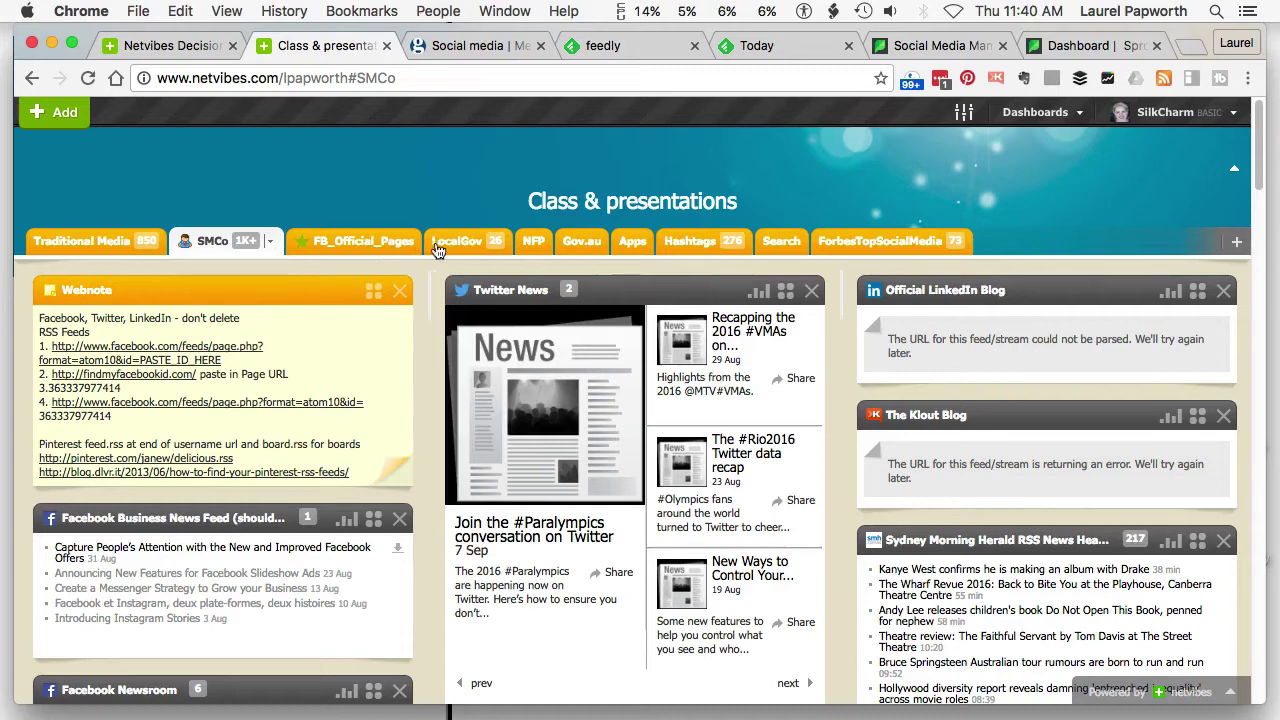
# Check the Gov.au tab, scroll the Hashtags tab's Twitter search widgets, then switch to the feedly page
pyautogui.click(570, 244)
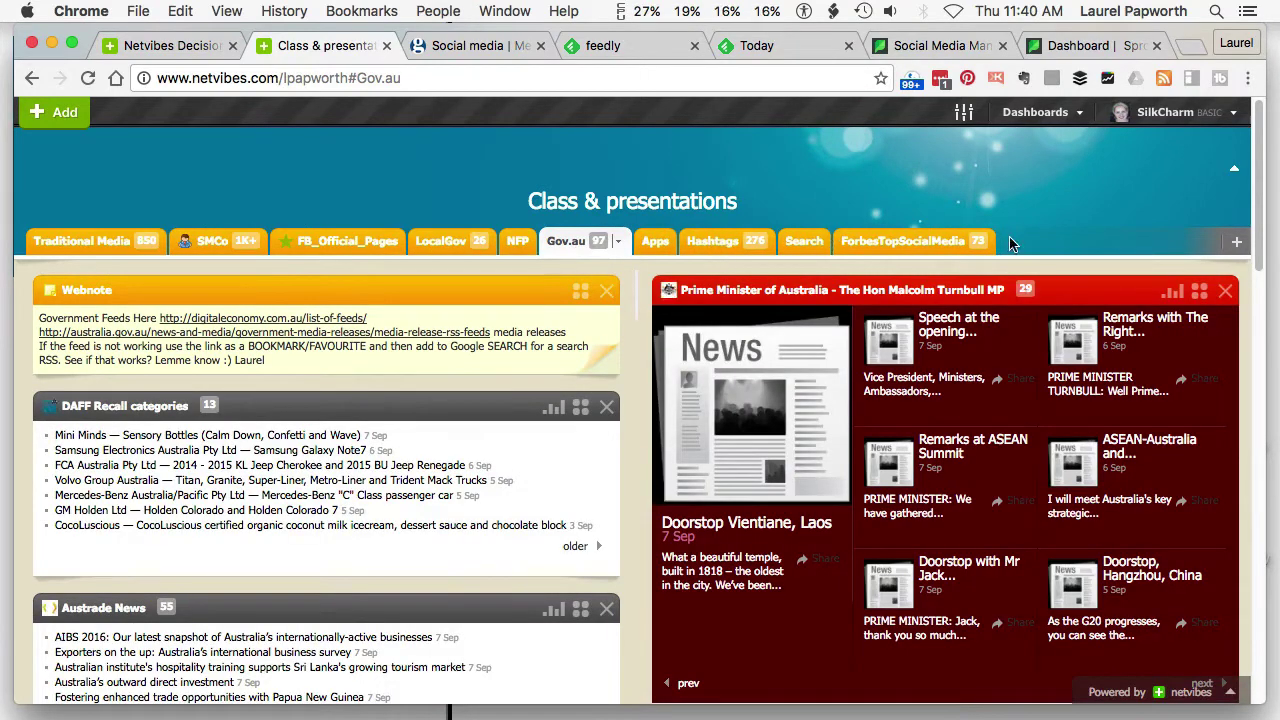
pyautogui.click(713, 245)
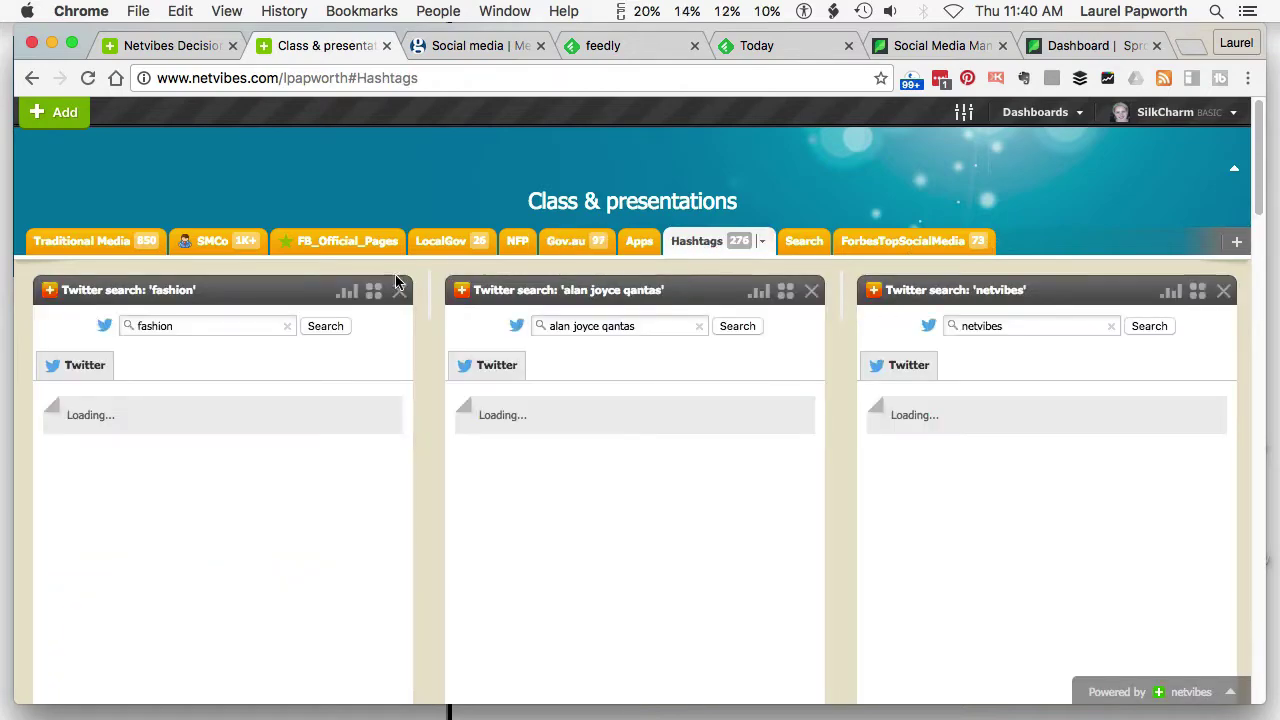
pyautogui.scroll(-12, 765, 446)
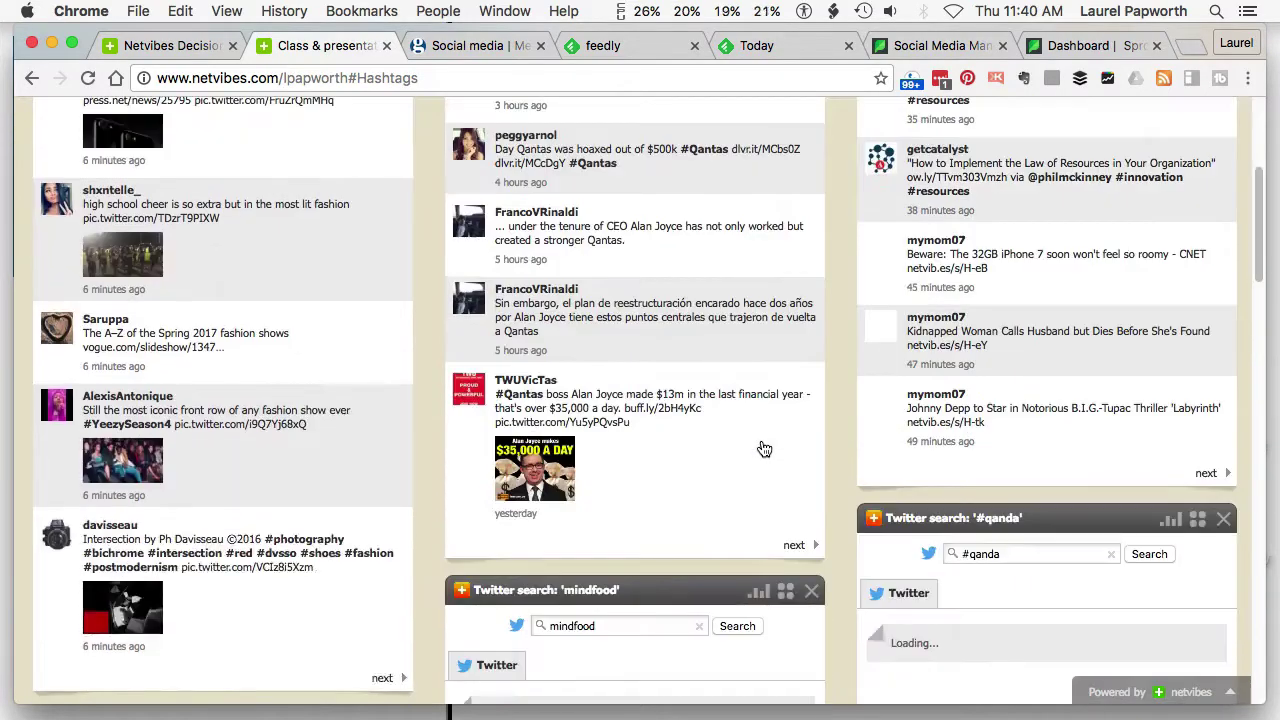
pyautogui.scroll(15, 765, 448)
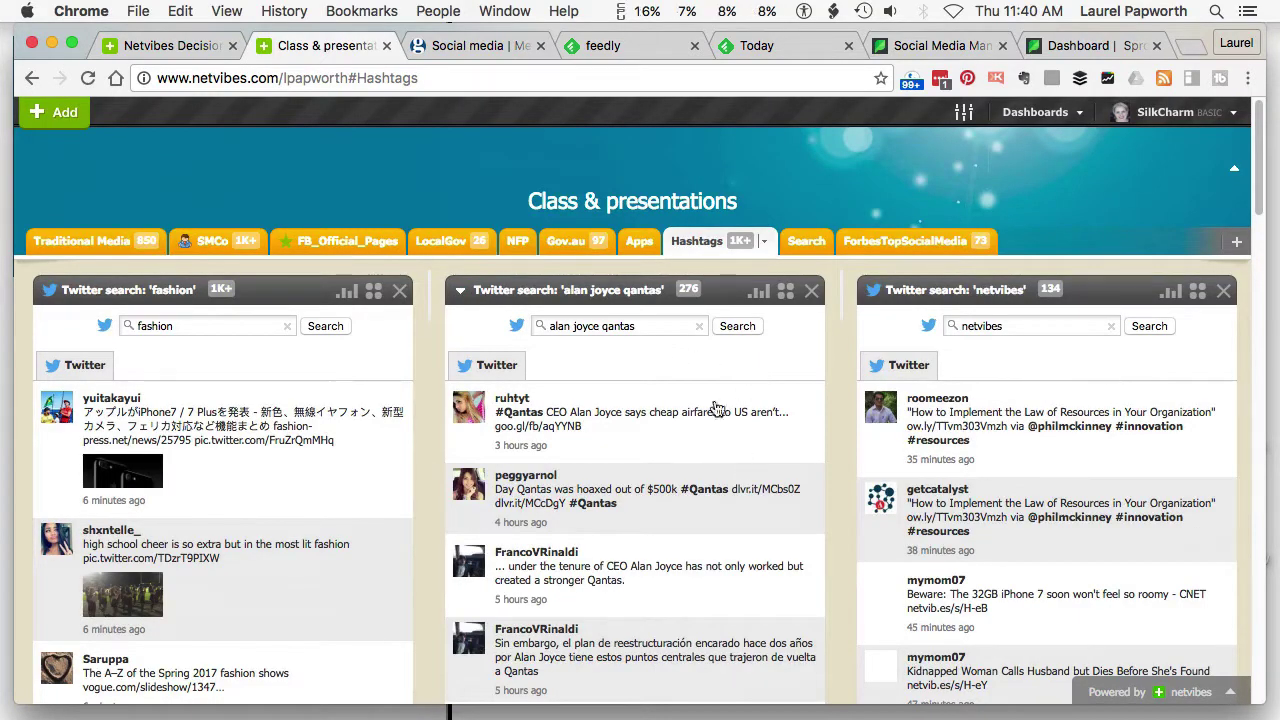
pyautogui.click(622, 46)
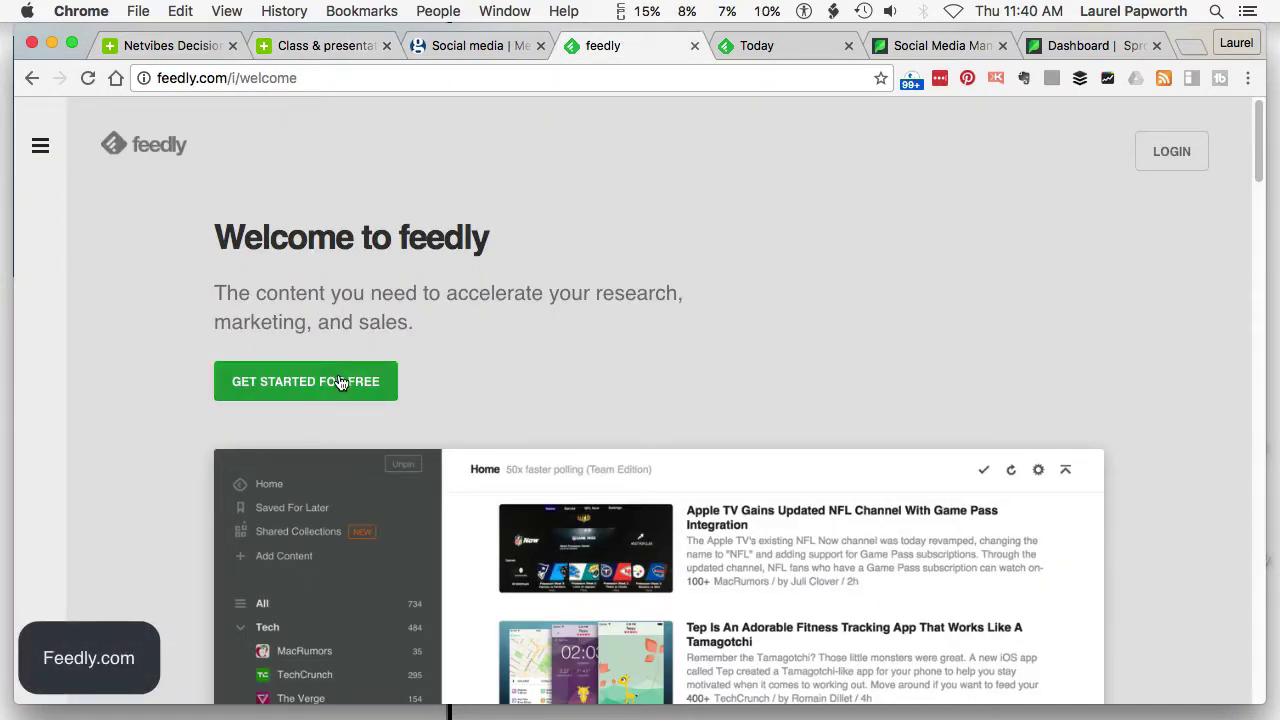
# Open Feedly's Today page, briefly revisiting Netvibes, and scroll through it
pyautogui.click(781, 41)
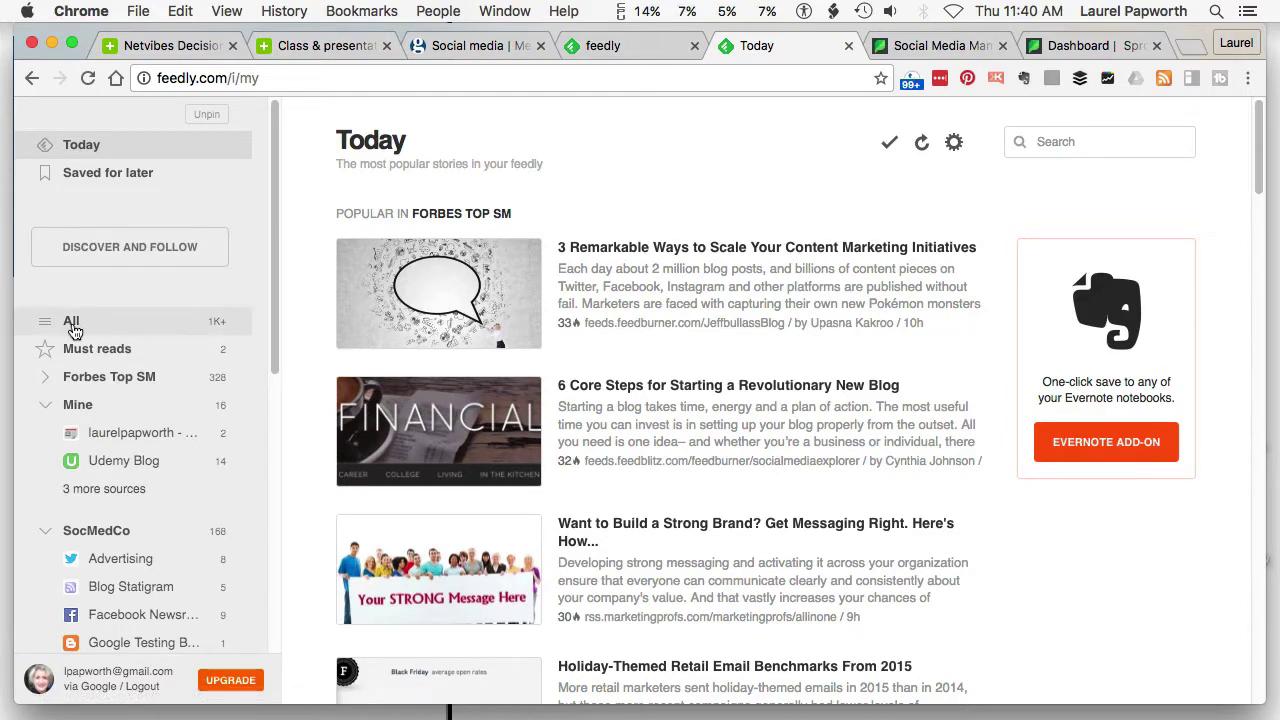
pyautogui.click(292, 43)
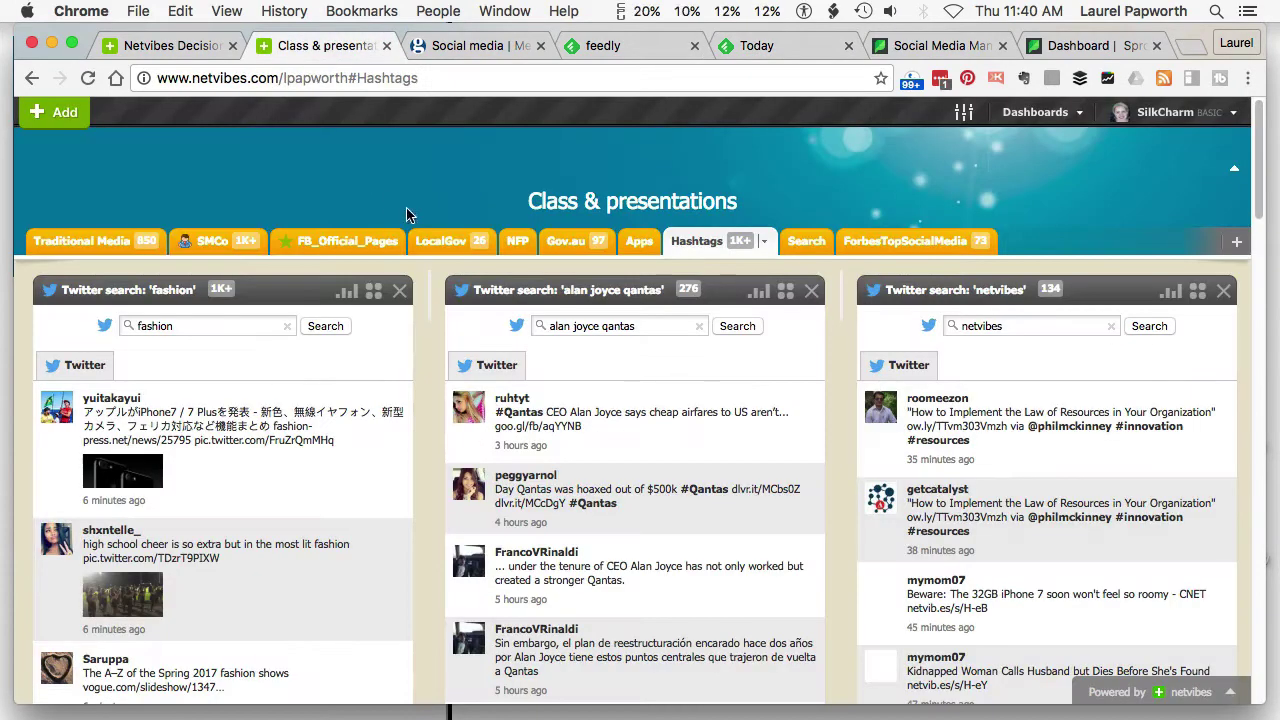
pyautogui.click(611, 46)
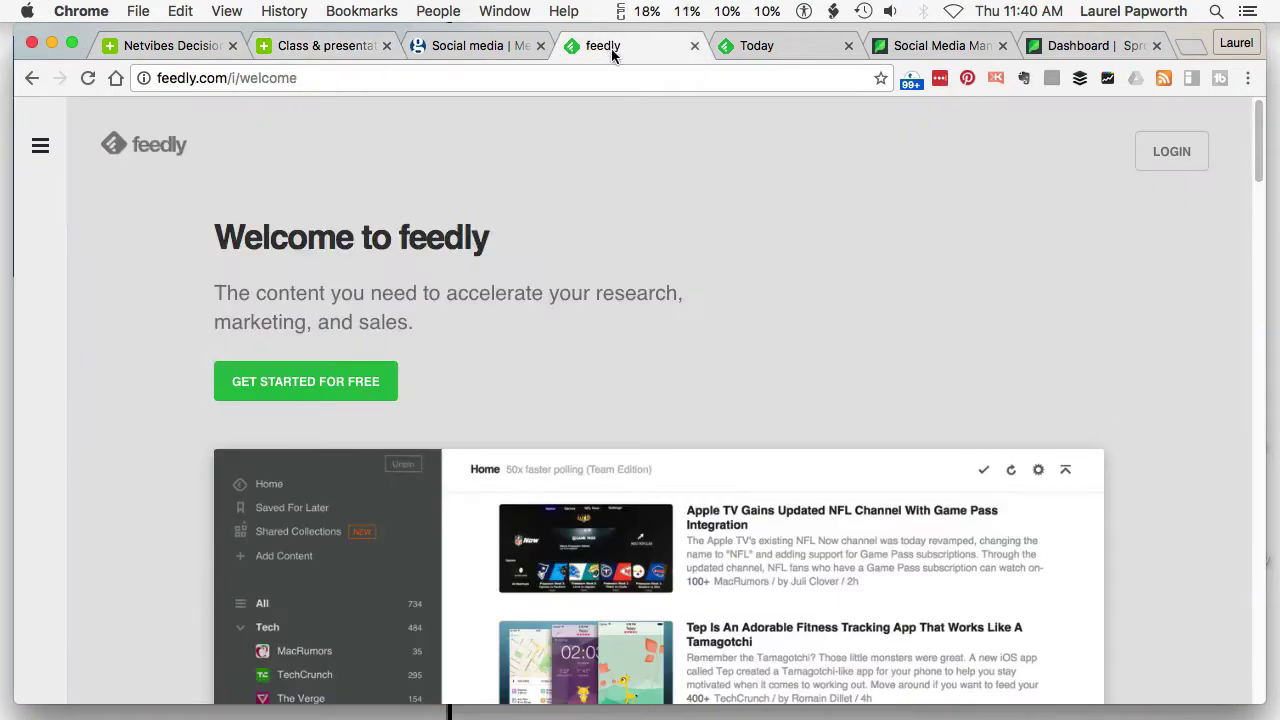
pyautogui.click(765, 43)
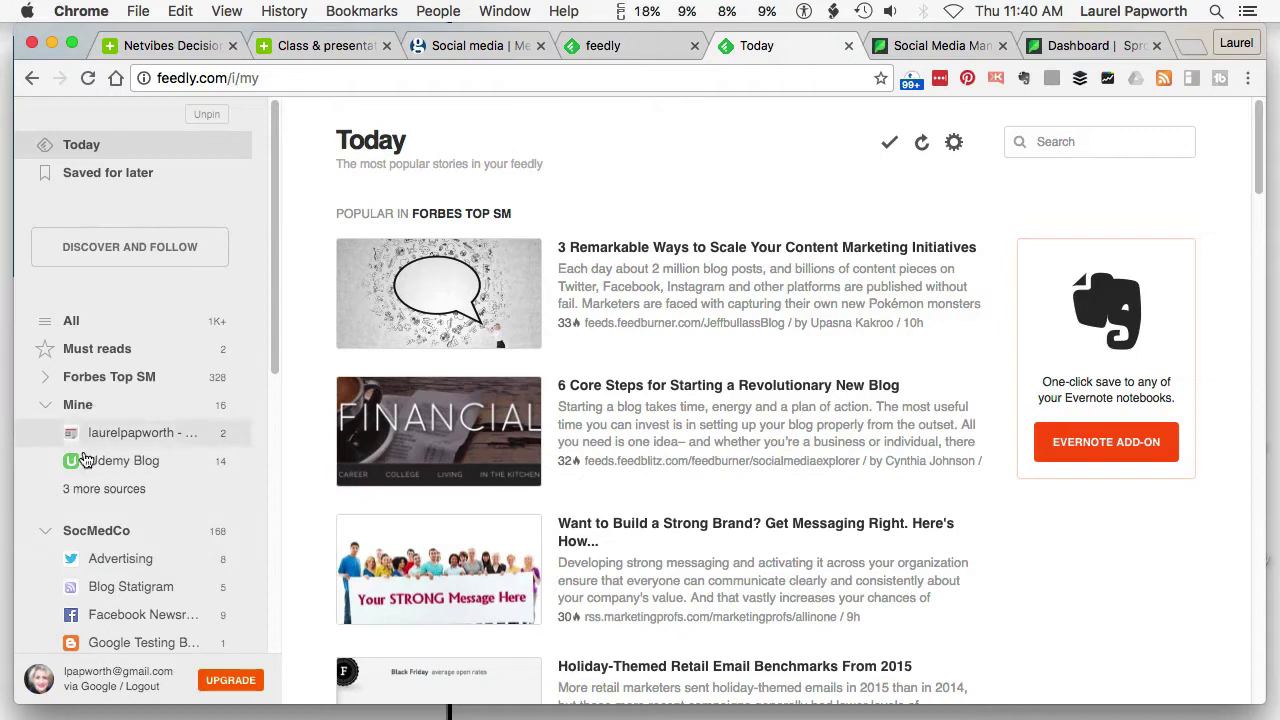
pyautogui.scroll(-3, 105, 510)
pyautogui.scroll(-5, 103, 570)
pyautogui.scroll(4, 103, 566)
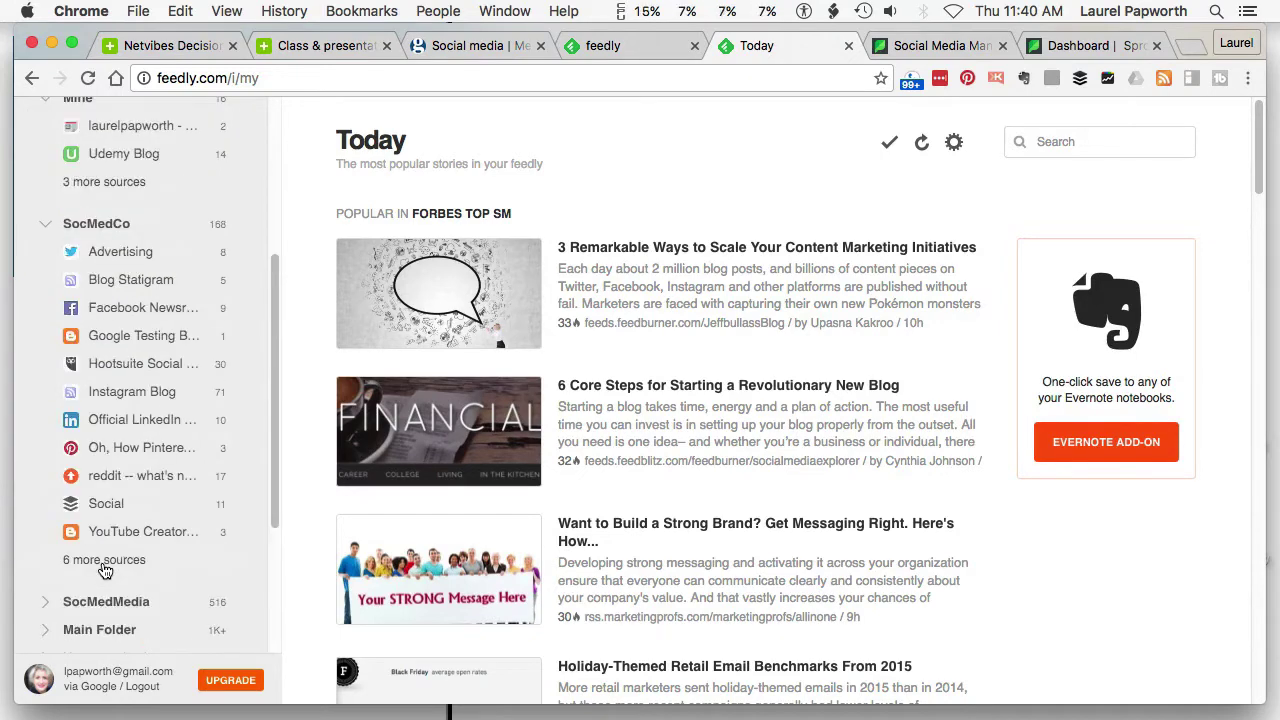
# Open the SocMedCo category, compare with Netvibes' SMCo tab, and scroll its 168 unread articles
pyautogui.click(96, 224)
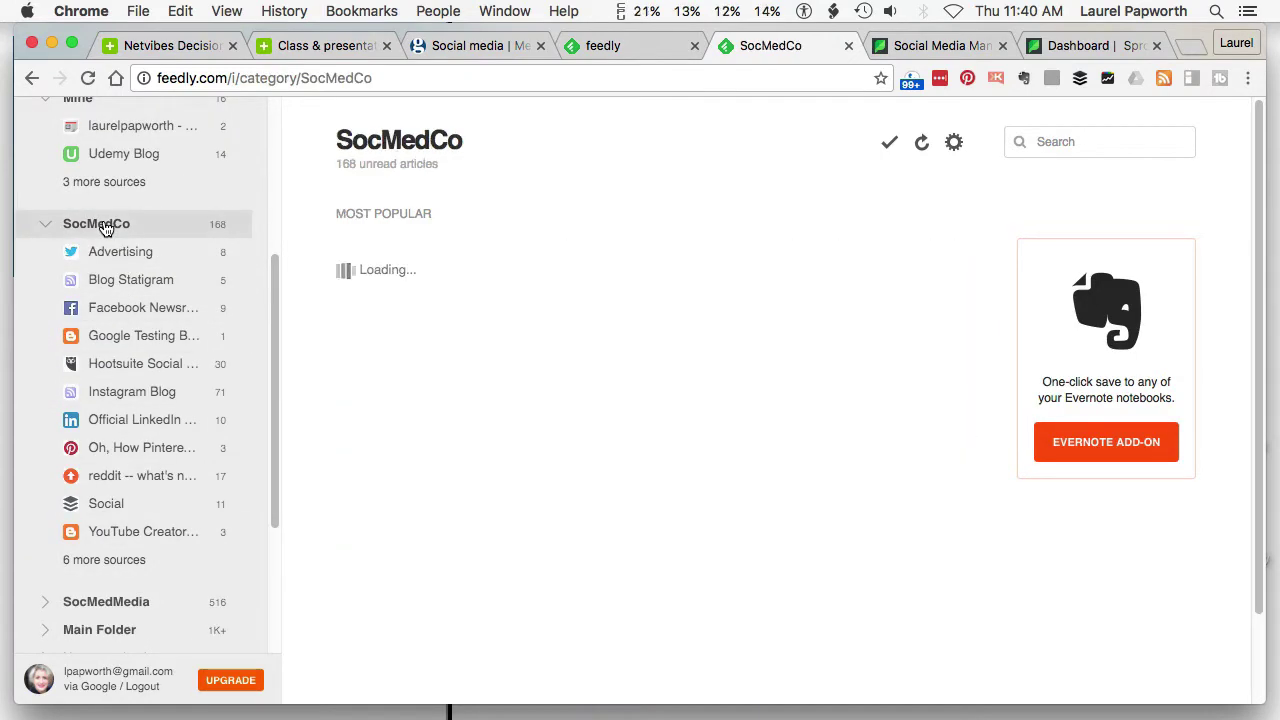
pyautogui.click(294, 46)
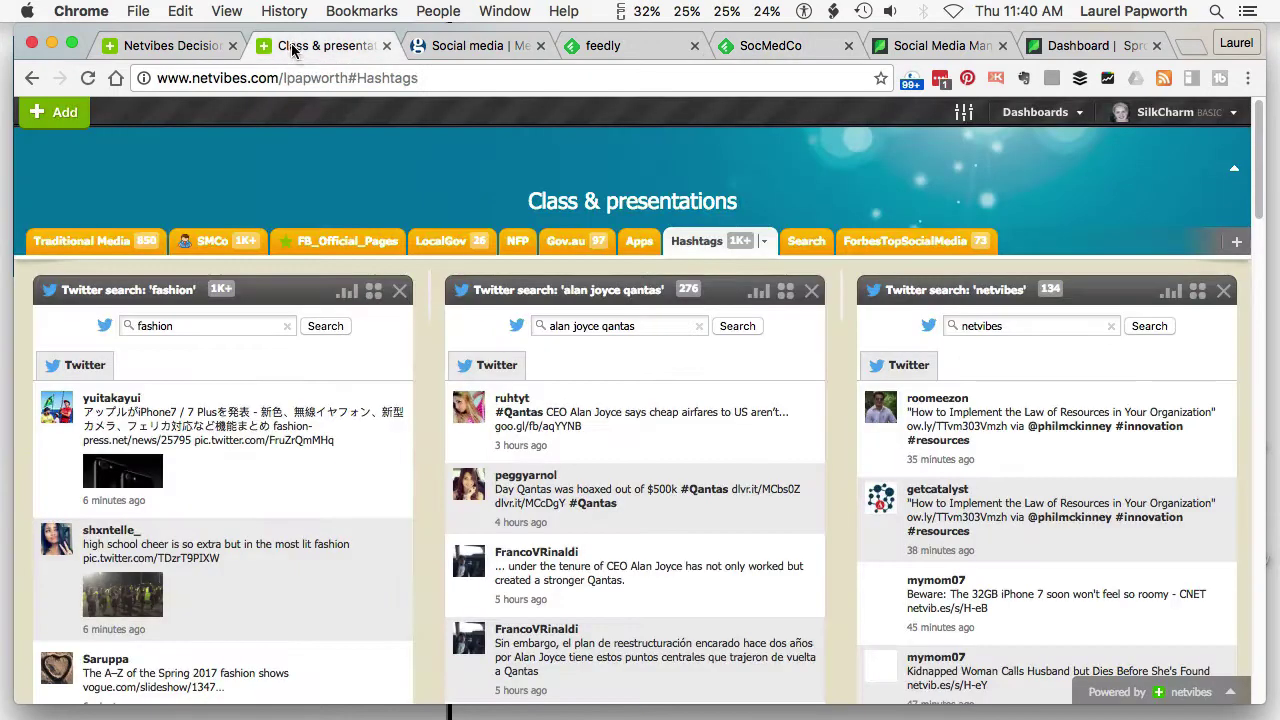
pyautogui.click(210, 241)
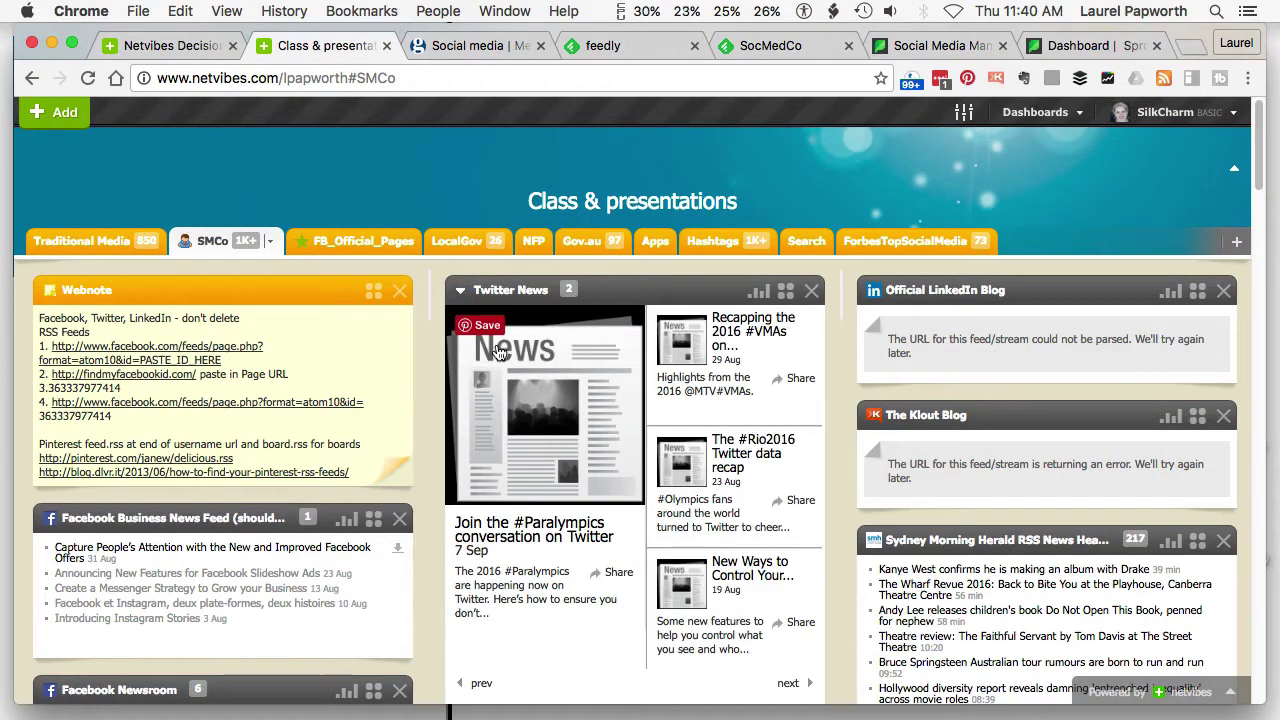
pyautogui.click(640, 46)
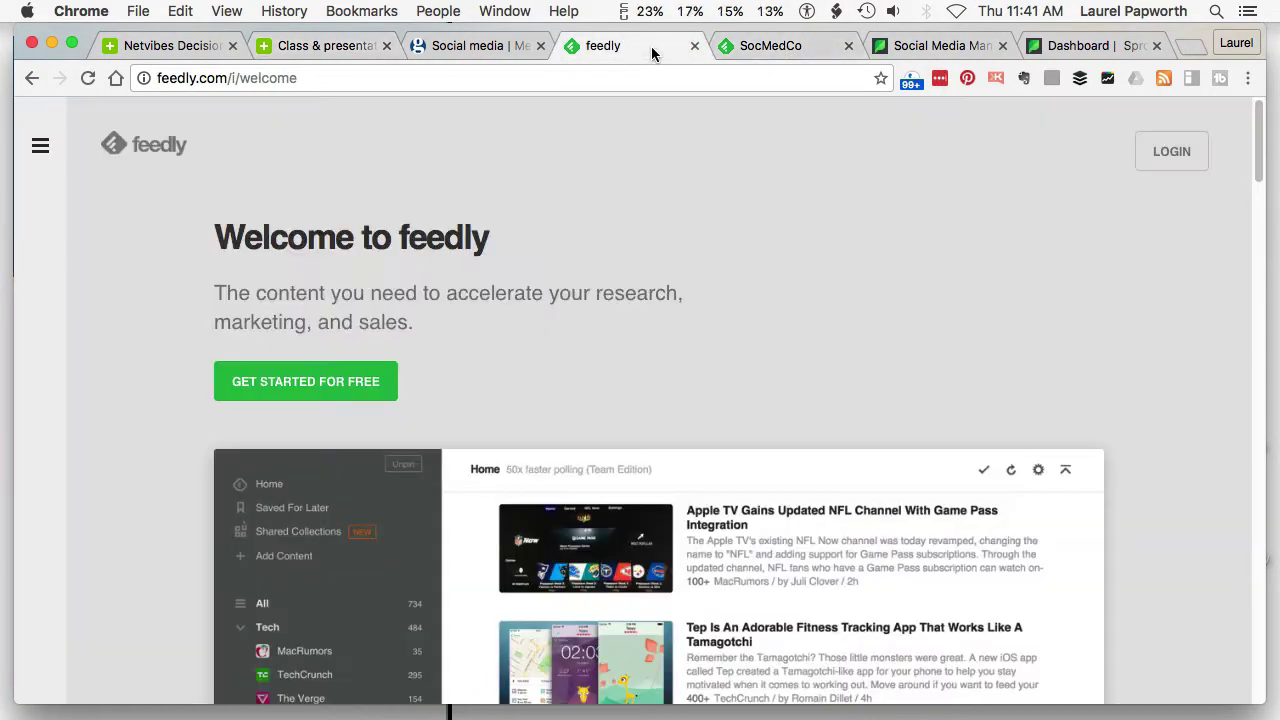
pyautogui.click(768, 46)
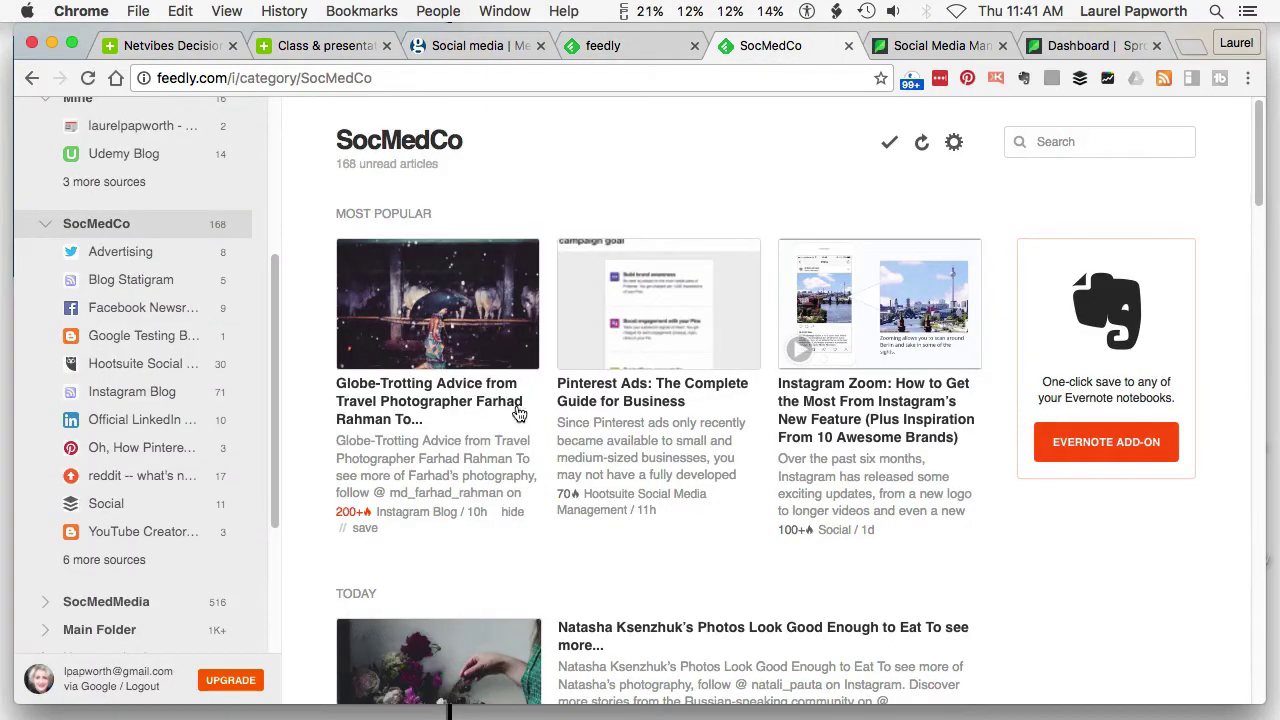
pyautogui.scroll(-2, 760, 420)
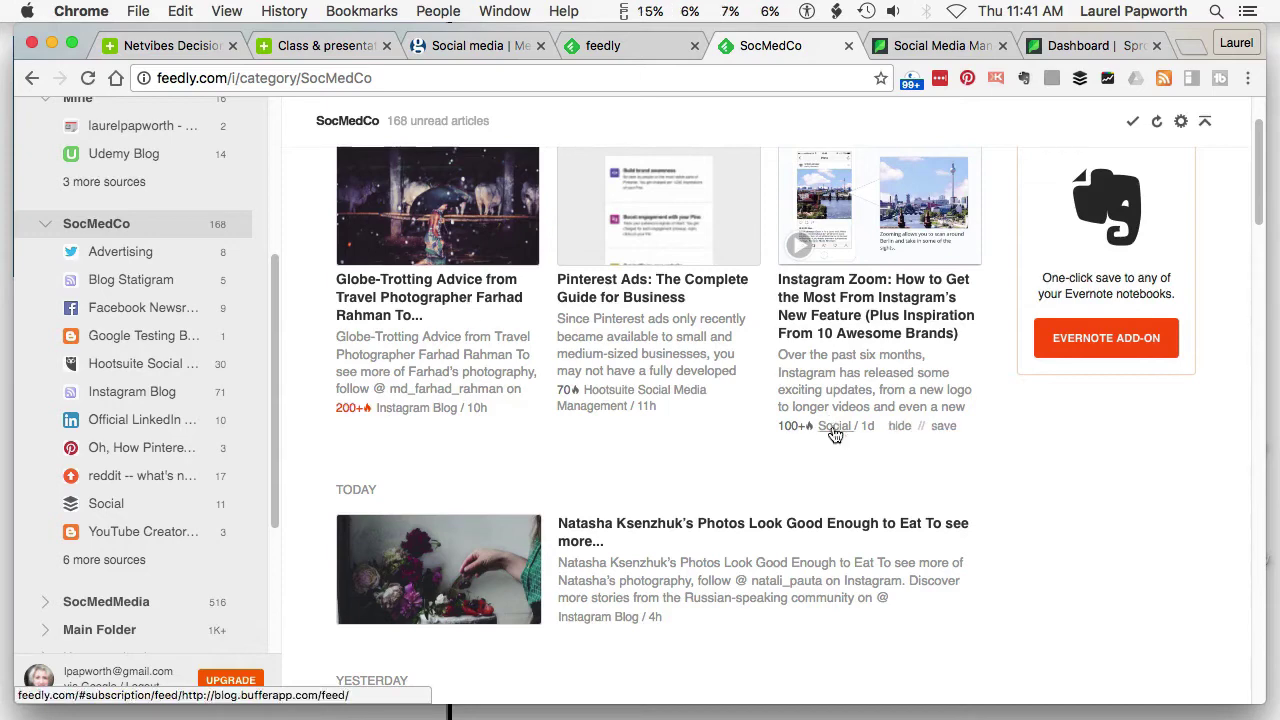
pyautogui.scroll(-2, 840, 440)
pyautogui.scroll(-3, 857, 451)
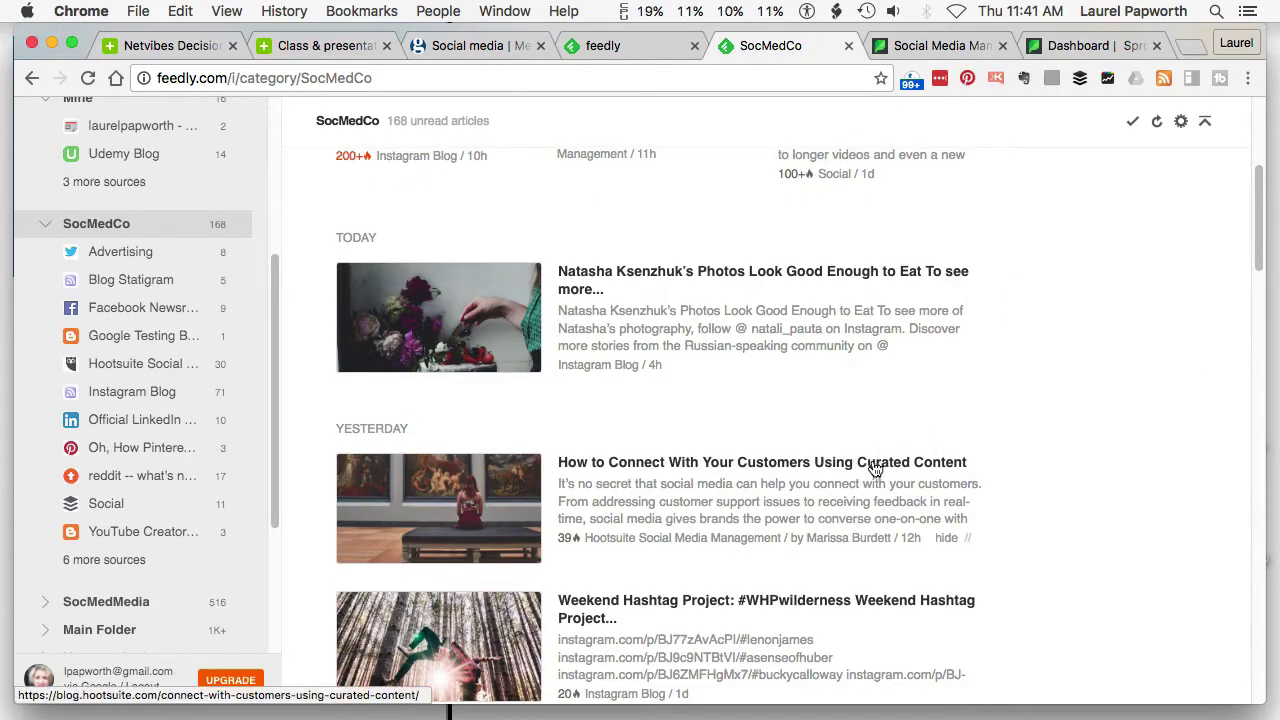
pyautogui.scroll(-5, 903, 471)
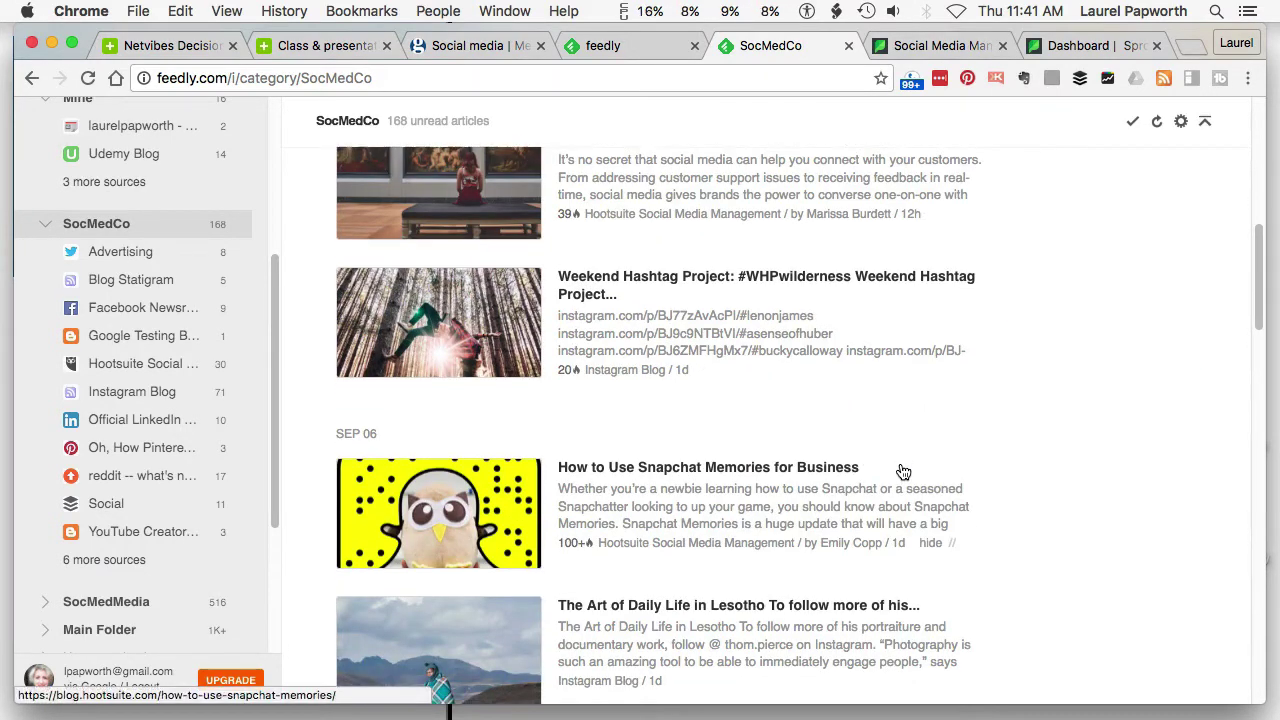
pyautogui.scroll(15, 737, 466)
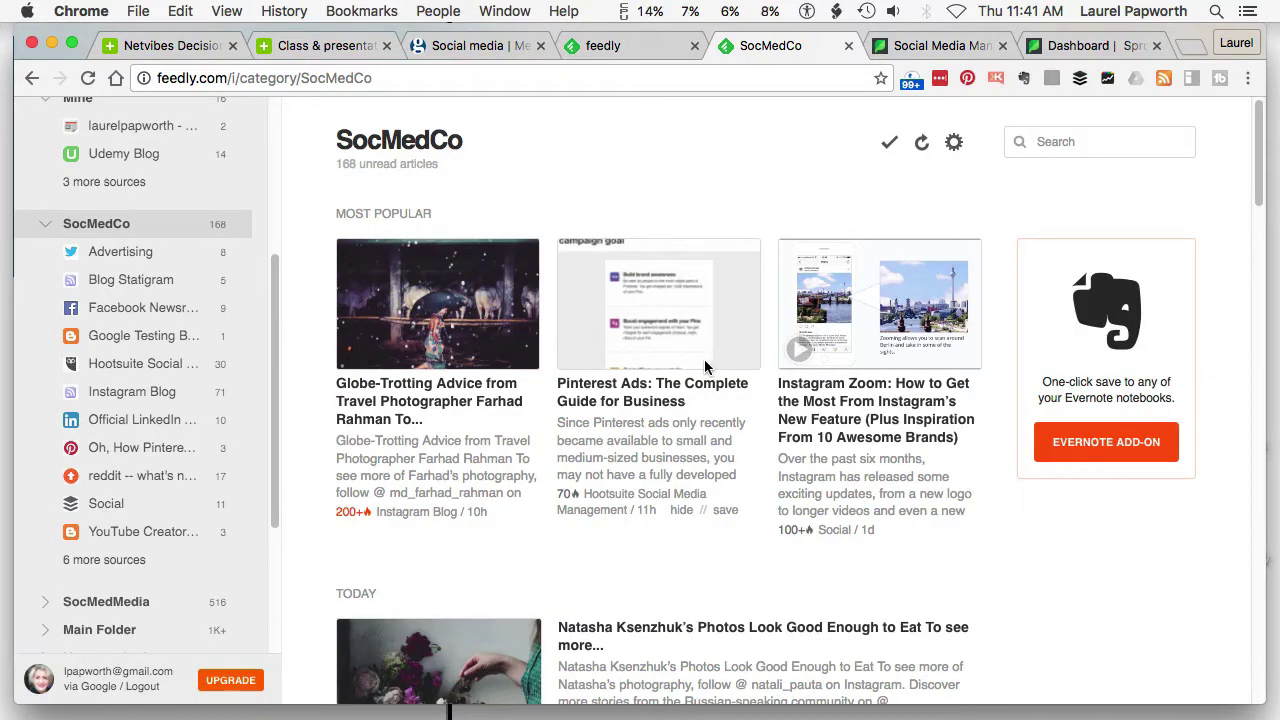
# Move from the Sprout Social website to the SilkCharm dashboard and open FEEDS
pyautogui.click(943, 47)
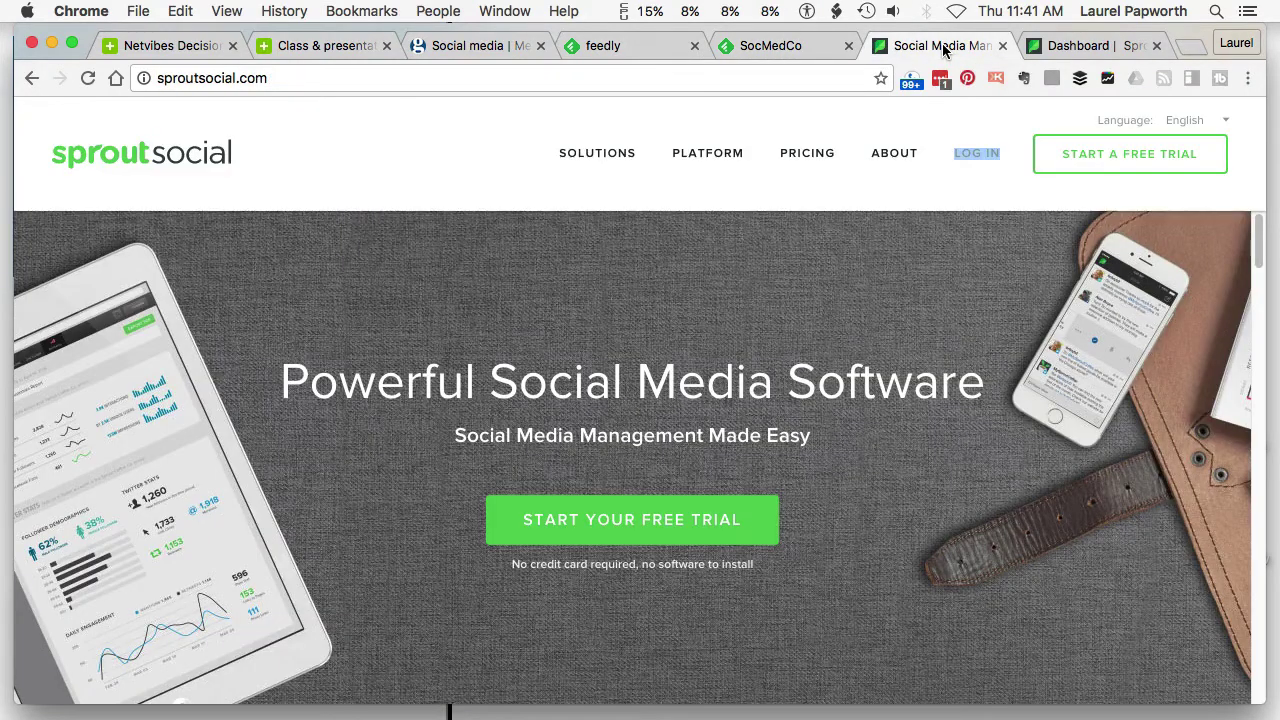
pyautogui.click(1093, 47)
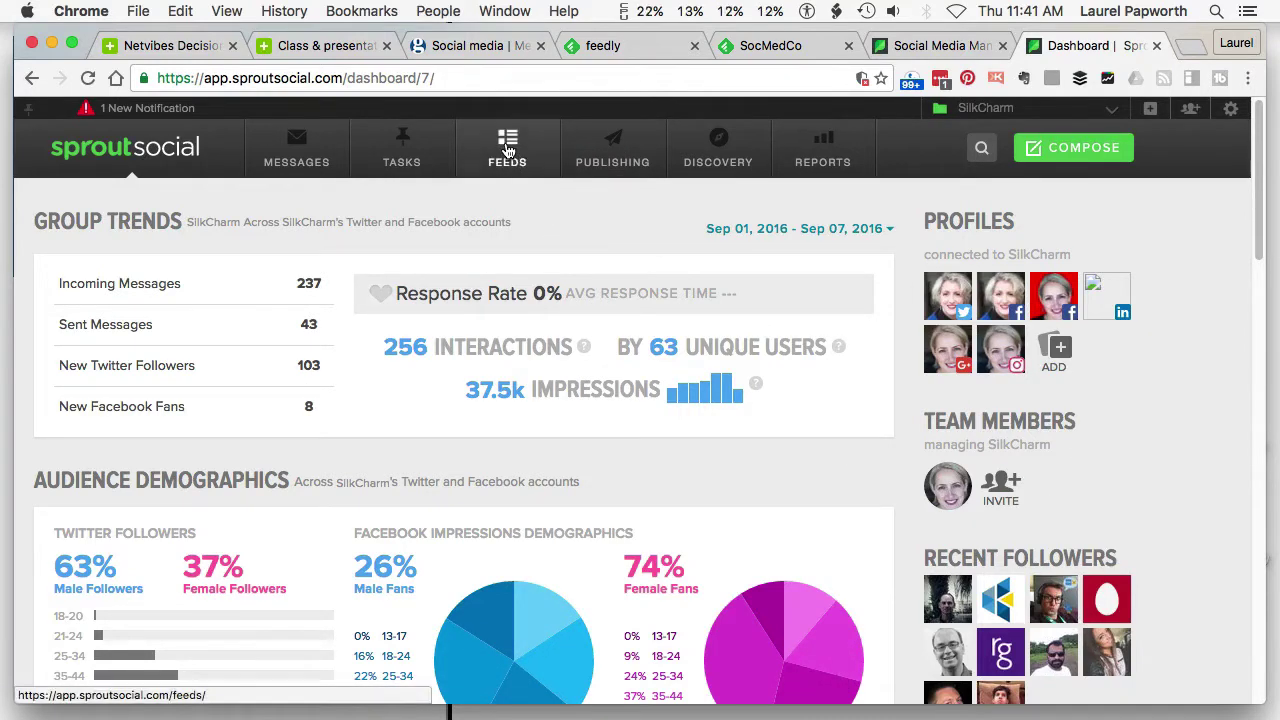
pyautogui.click(508, 150)
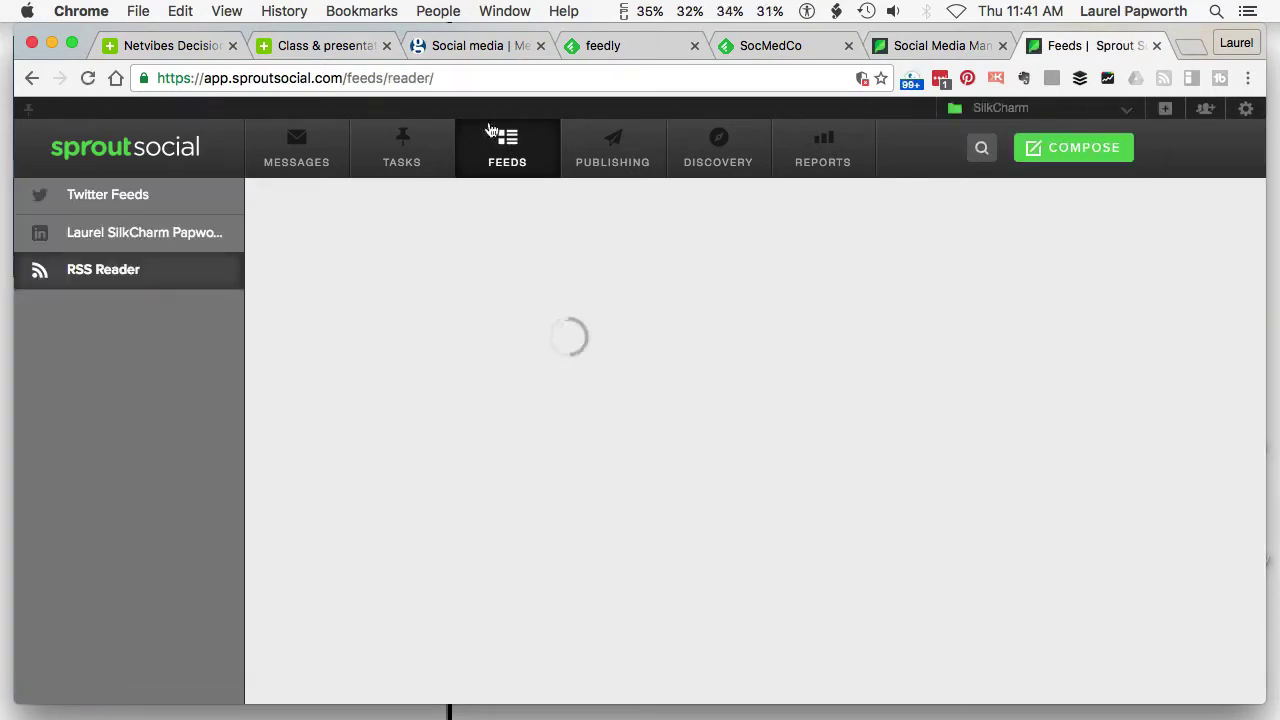
# Glance at the Netvibes dashboard and Feedly's SocMedCo articles, then return to Sprout Social's RSS Reader
pyautogui.click(325, 45)
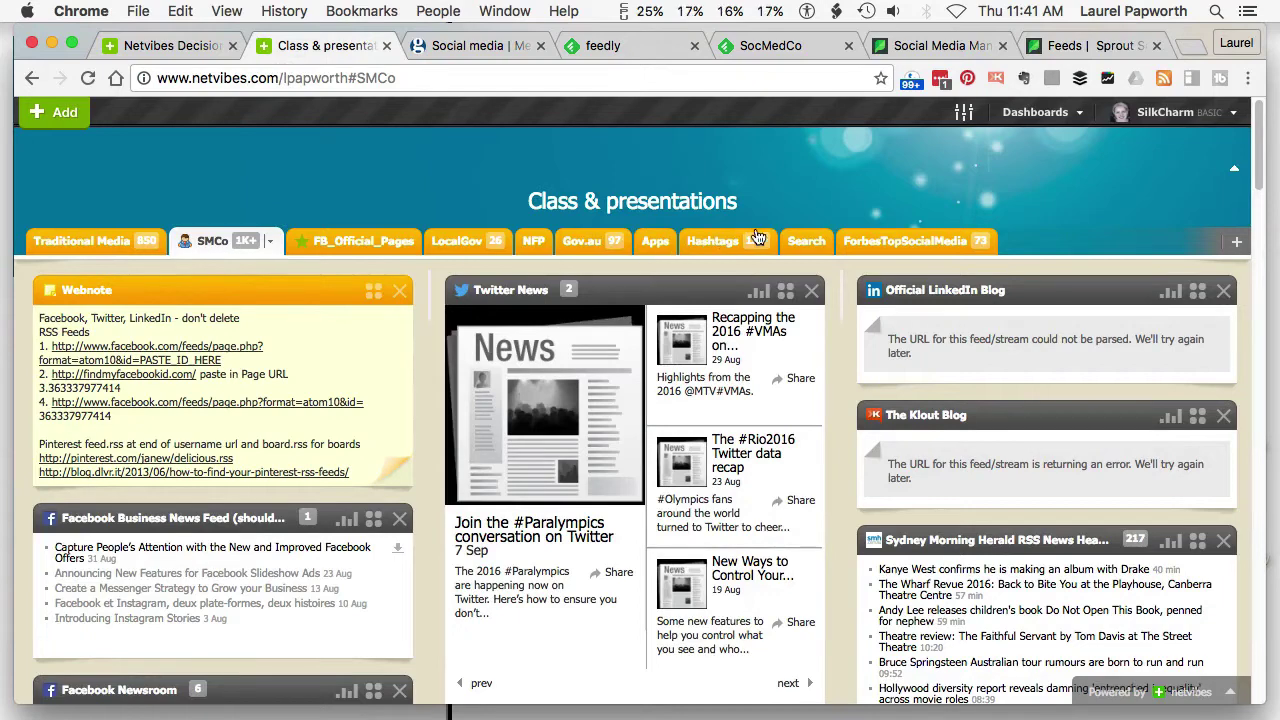
pyautogui.click(630, 47)
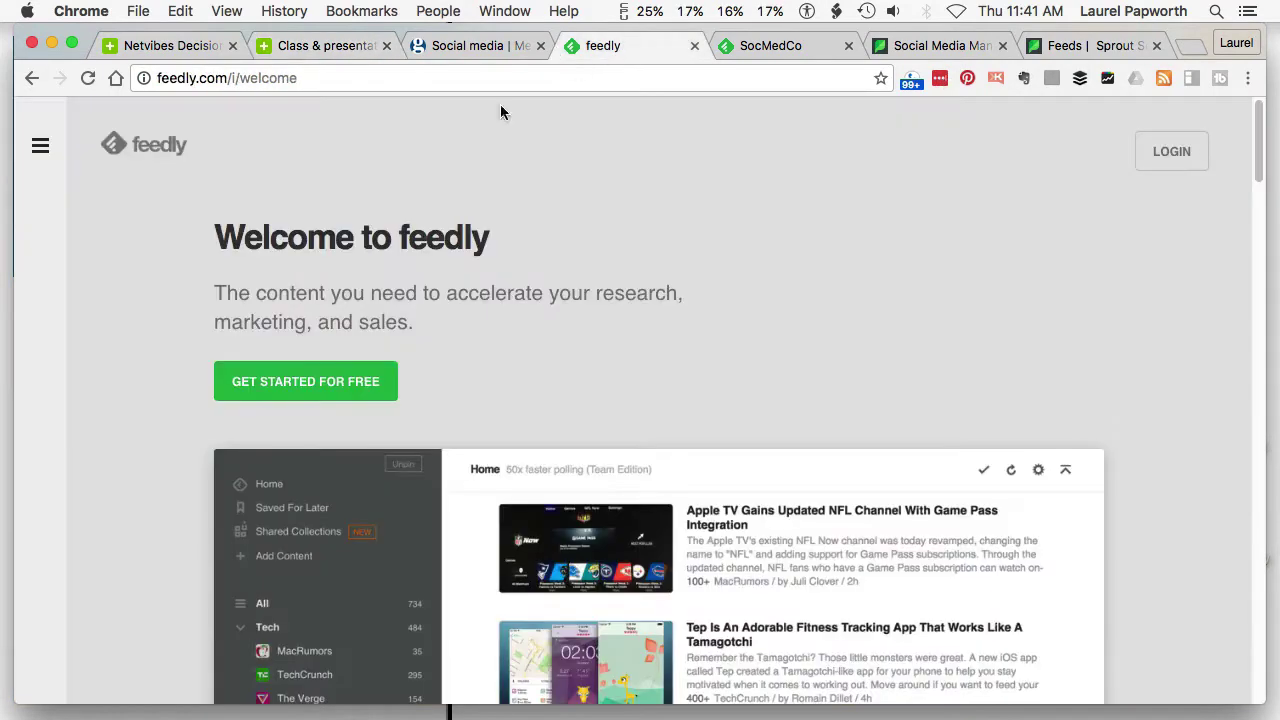
pyautogui.click(770, 45)
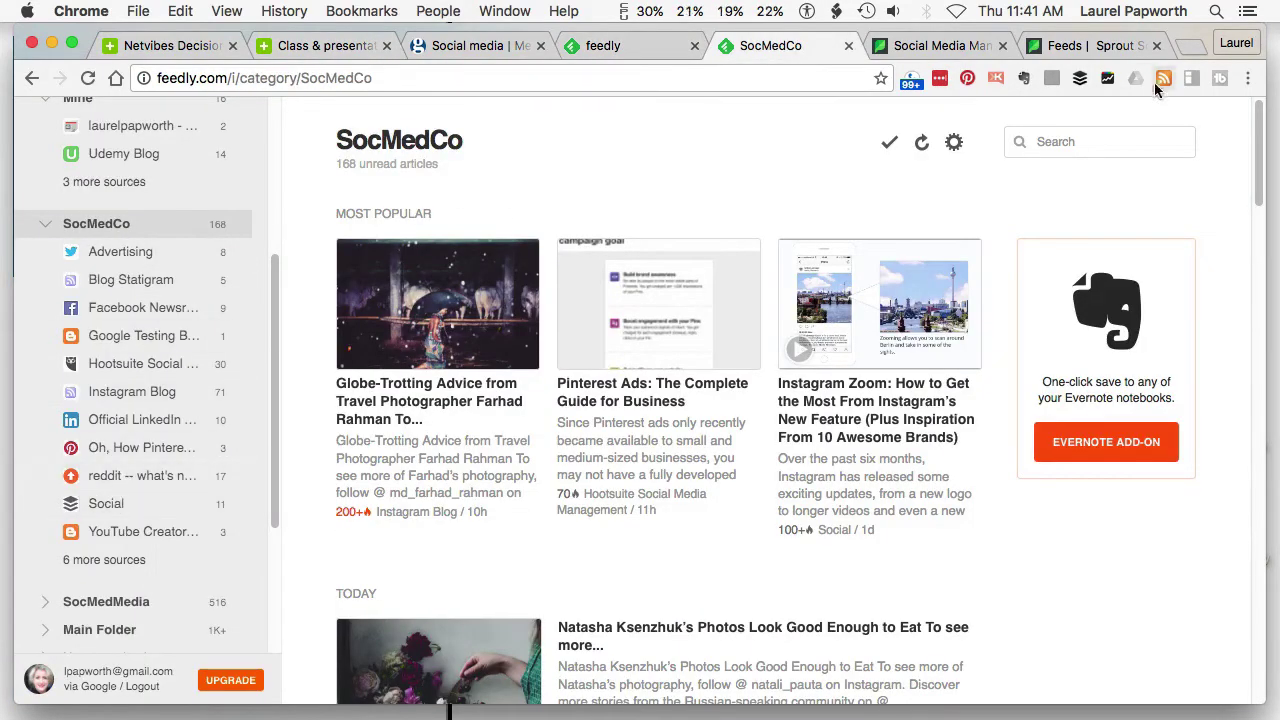
pyautogui.click(1100, 45)
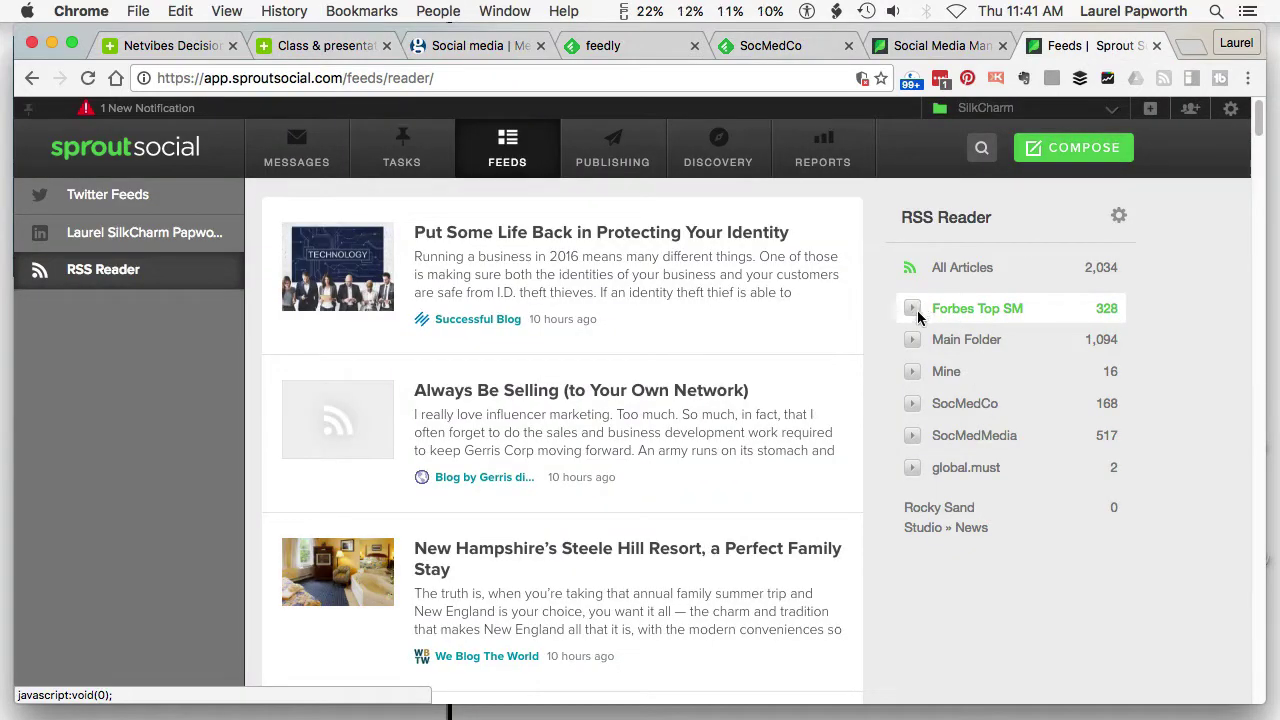
# Open the SocMedCo folder in the RSS Reader and scroll through its 168 articles
pyautogui.click(972, 402)
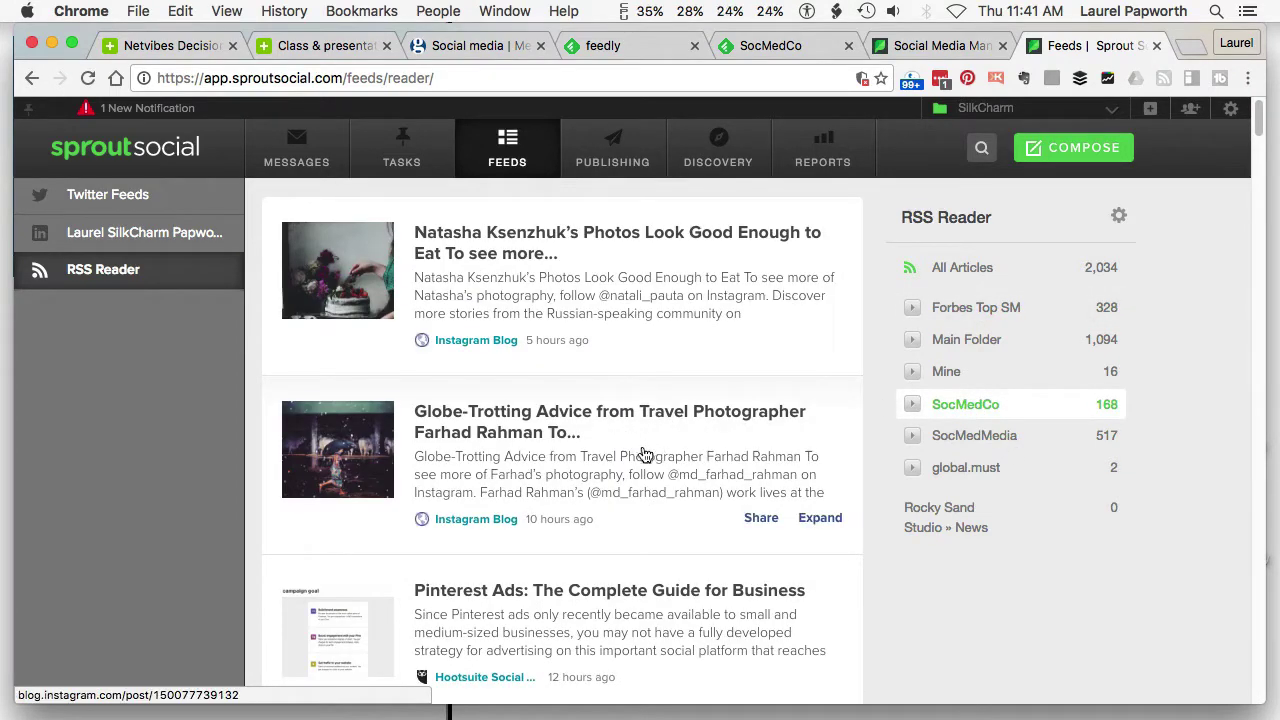
pyautogui.scroll(-3, 620, 468)
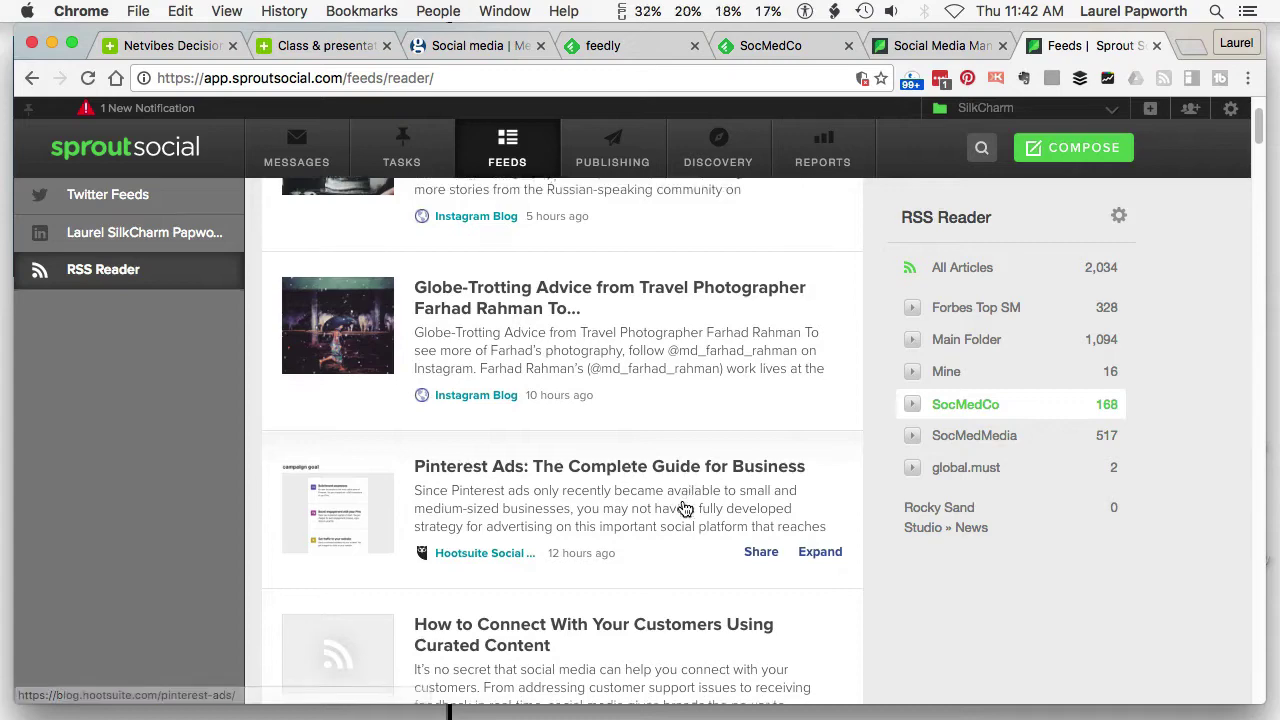
pyautogui.scroll(-5, 690, 480)
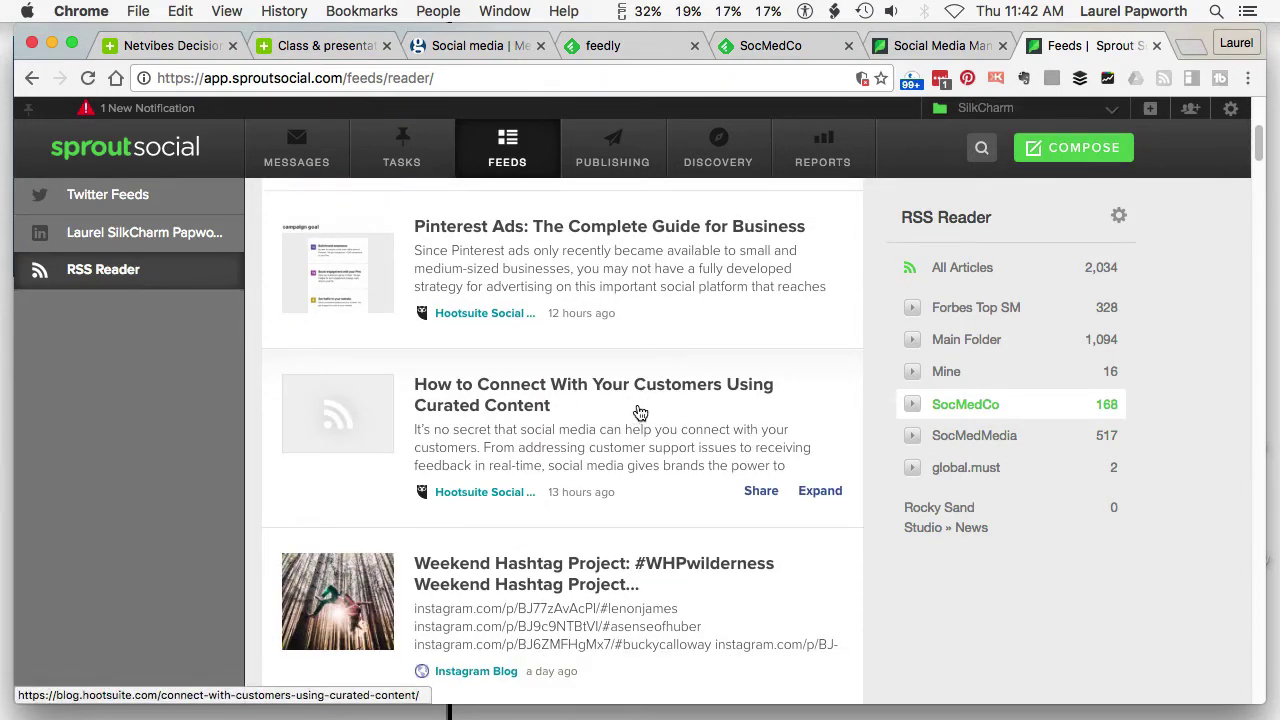
pyautogui.scroll(-6, 666, 429)
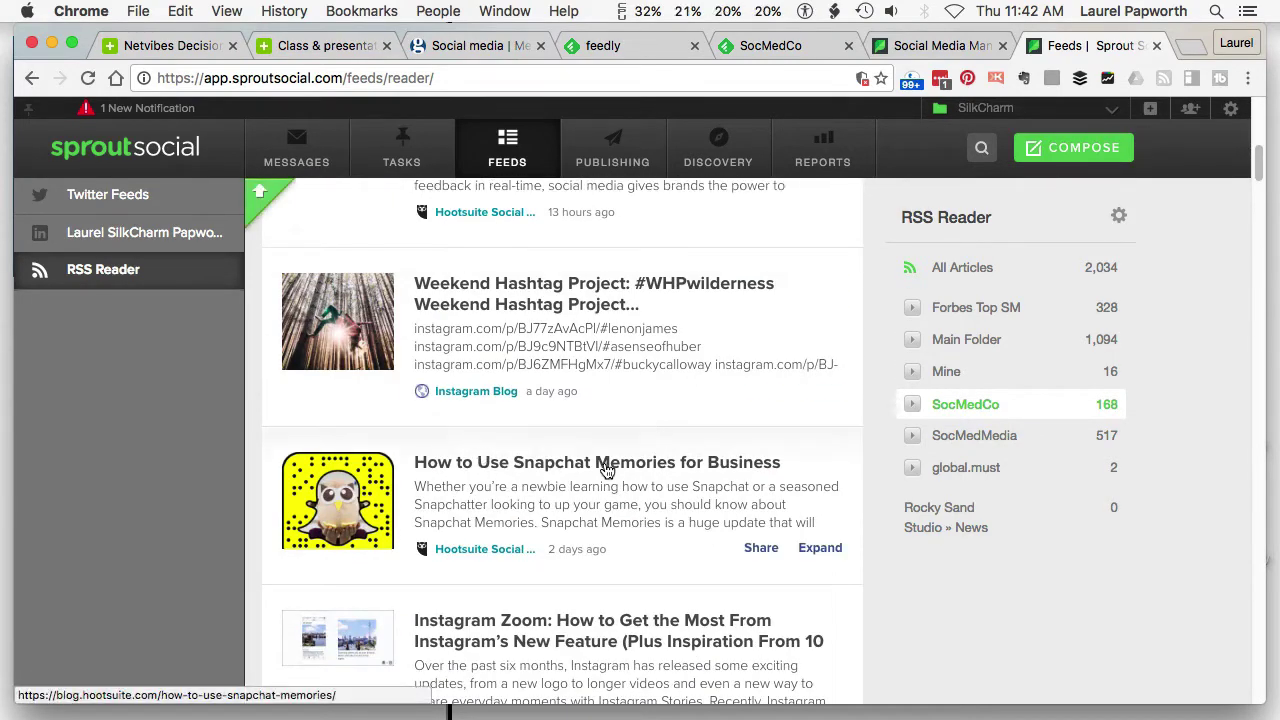
pyautogui.scroll(12, 608, 470)
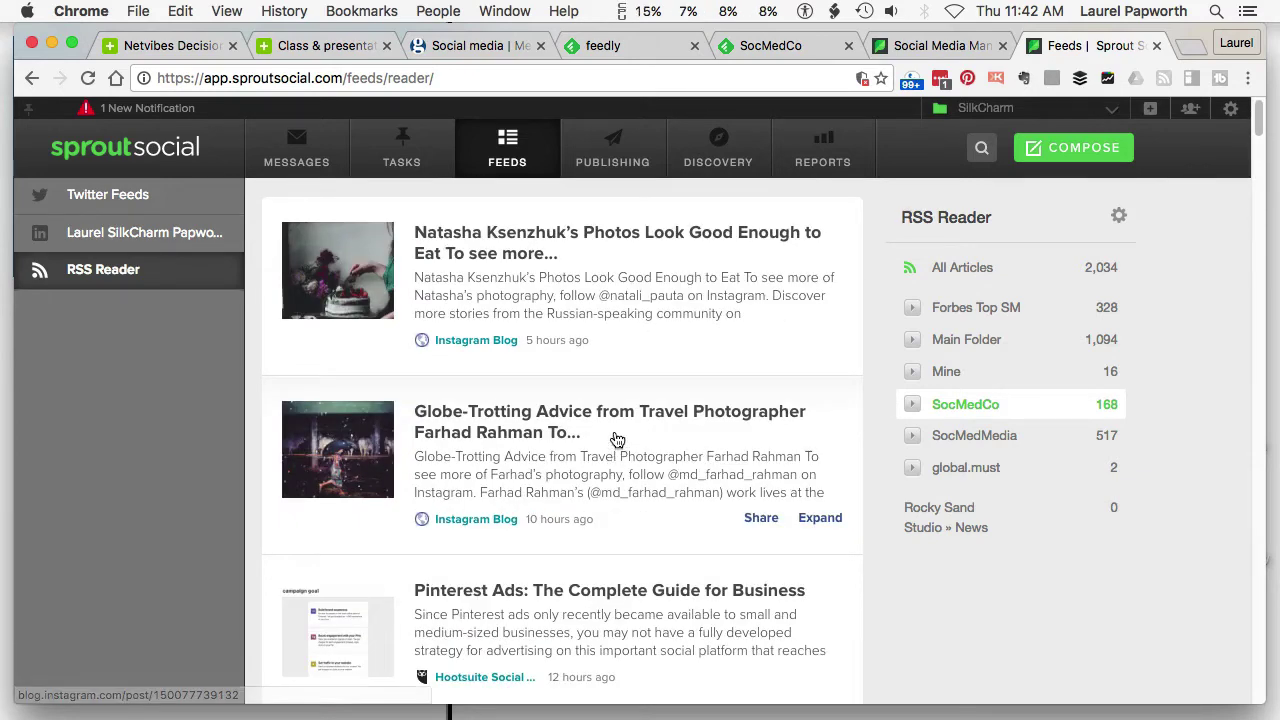
pyautogui.scroll(-10, 640, 484)
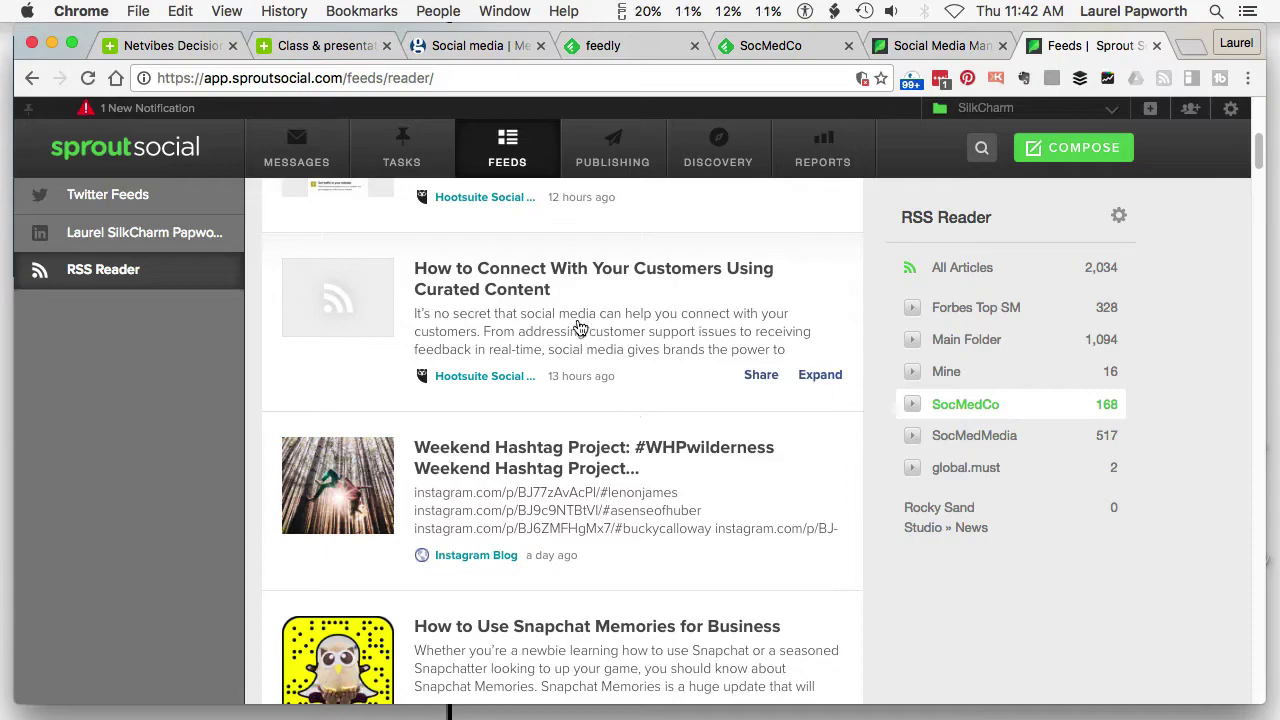
pyautogui.scroll(2, 555, 274)
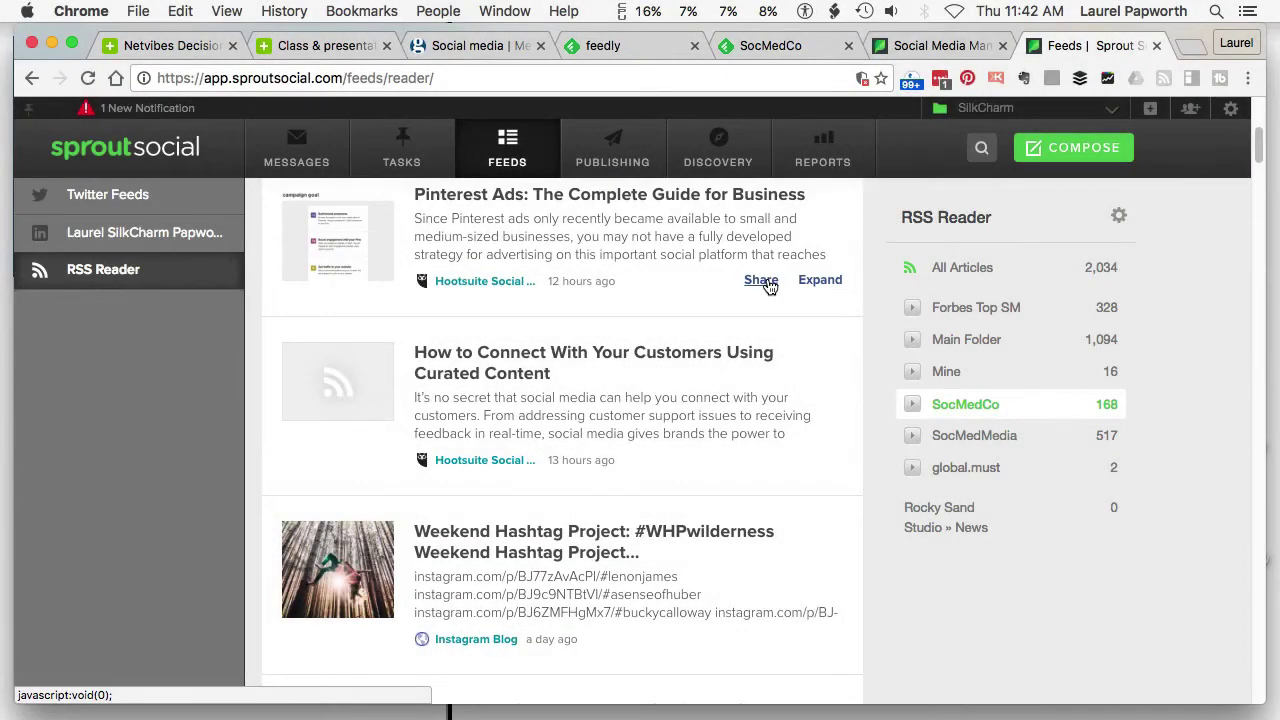
# Share 'Pinterest Ads: The Complete Guide for Business', check the selected accounts, and type 'sasdfads' as the message
pyautogui.click(765, 282)
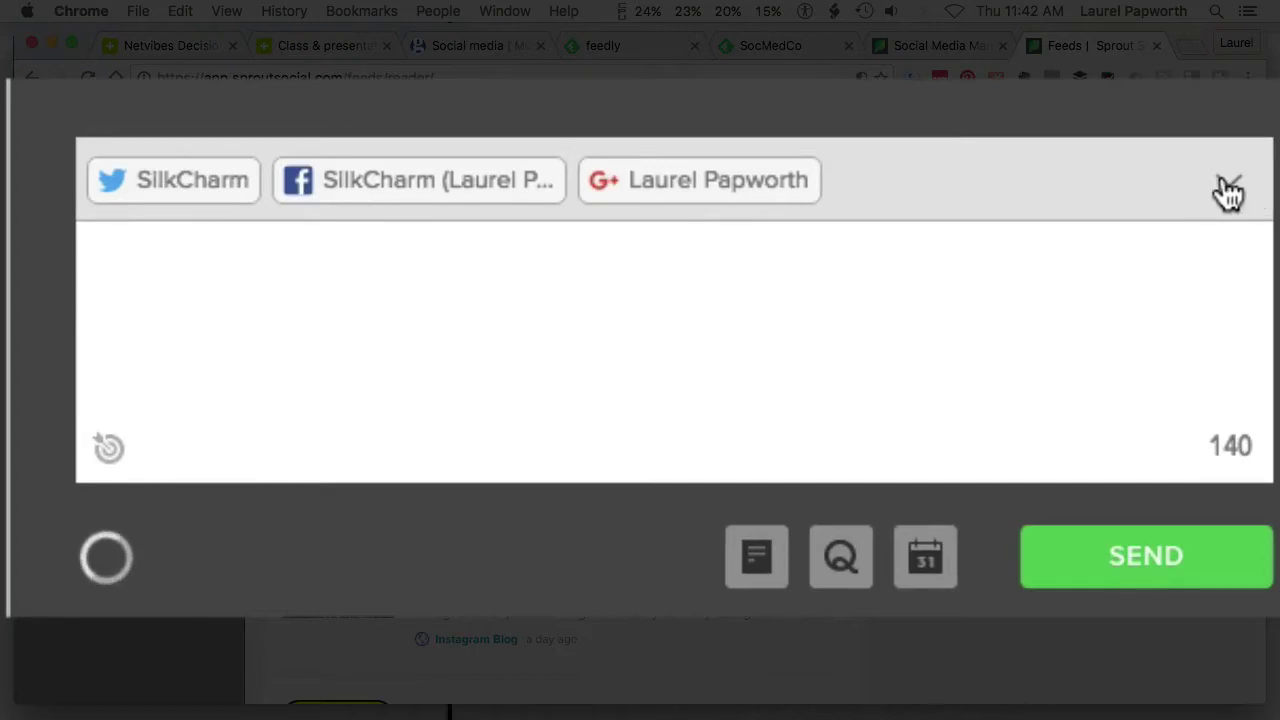
pyautogui.click(831, 268)
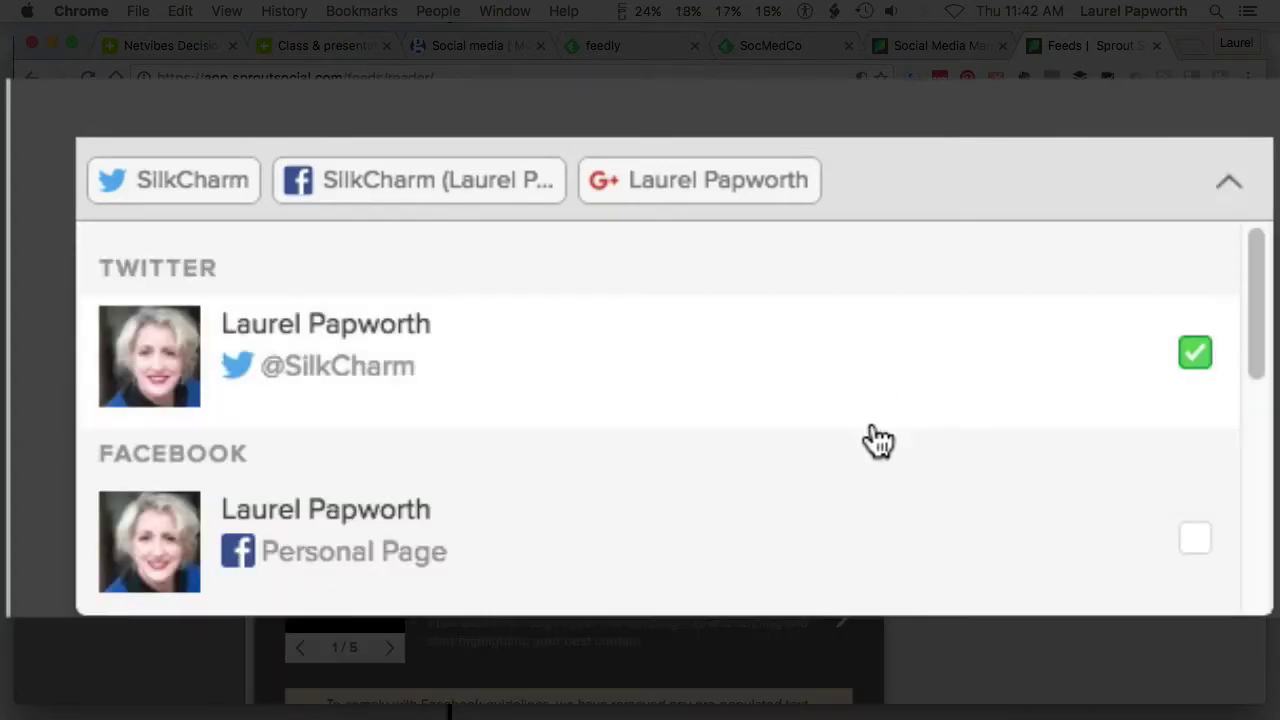
pyautogui.scroll(-5, 877, 440)
pyautogui.scroll(4, 877, 440)
pyautogui.scroll(1, 877, 440)
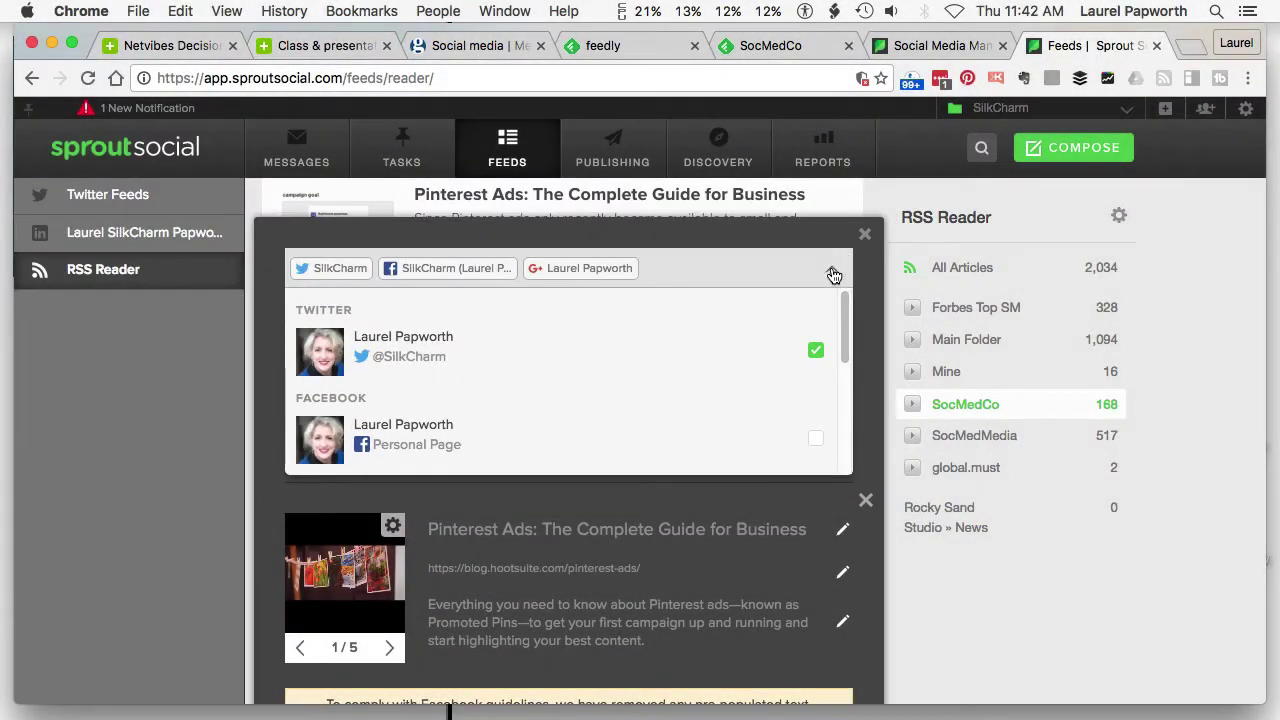
pyautogui.click(833, 274)
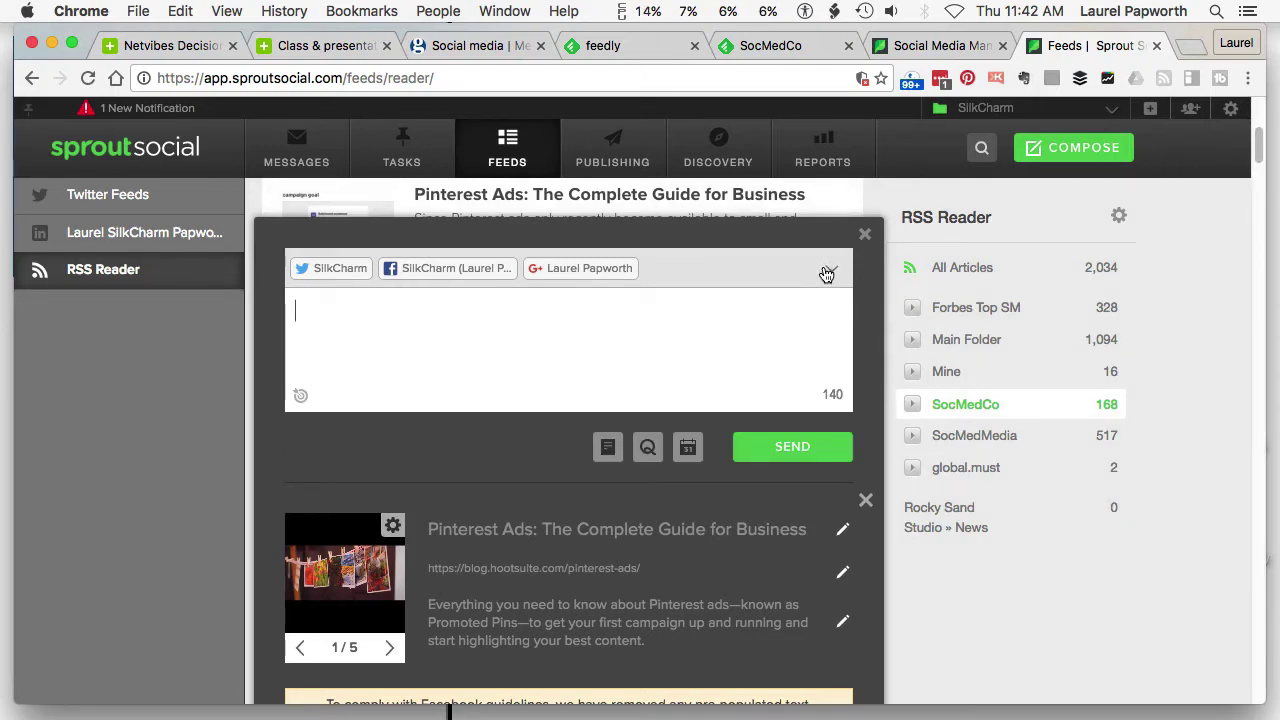
pyautogui.write('sasdfads')
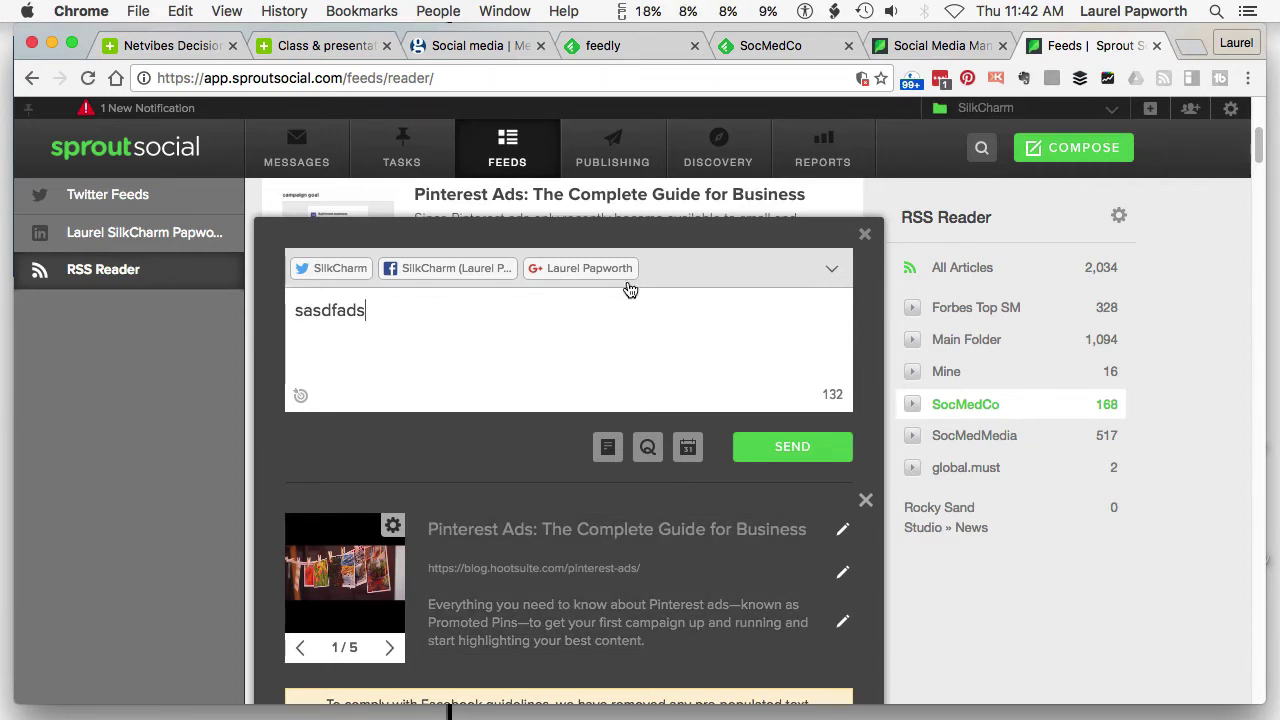
# Close the Sprout Social share composer without sending the post
pyautogui.click(864, 239)
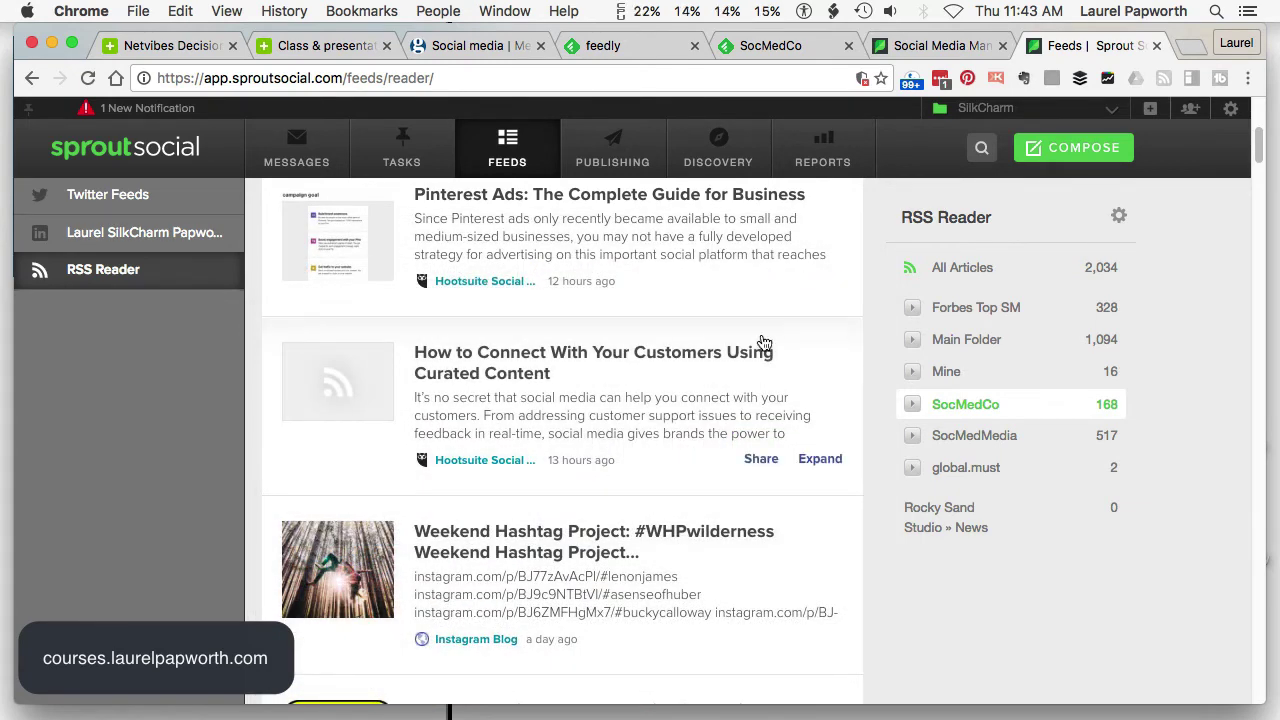